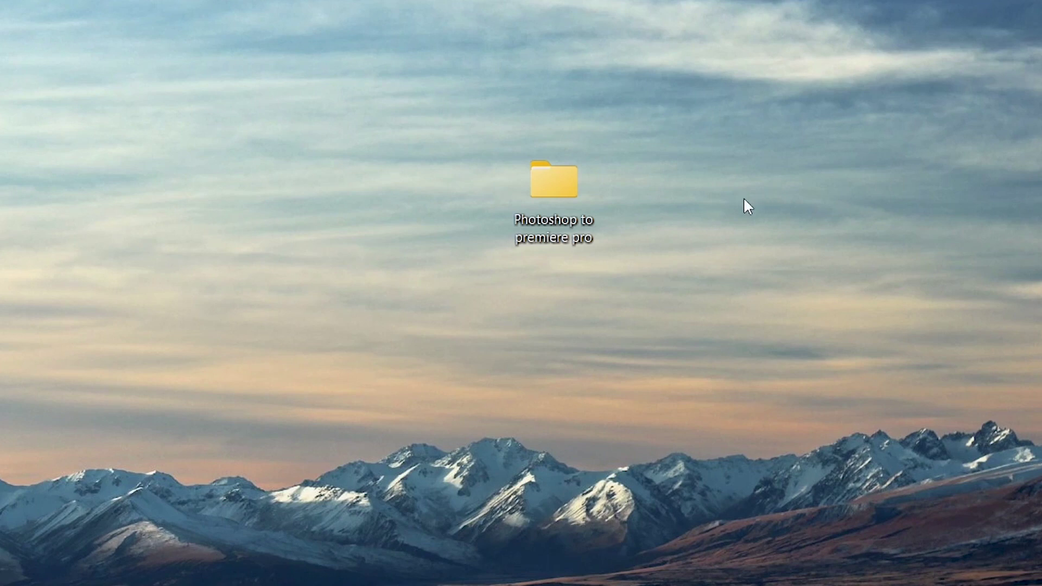
# Open Video Tusaale.prproj from the Photoshop to premiere pro > Video Tusaale folder.
pyautogui.doubleClick(559, 193)
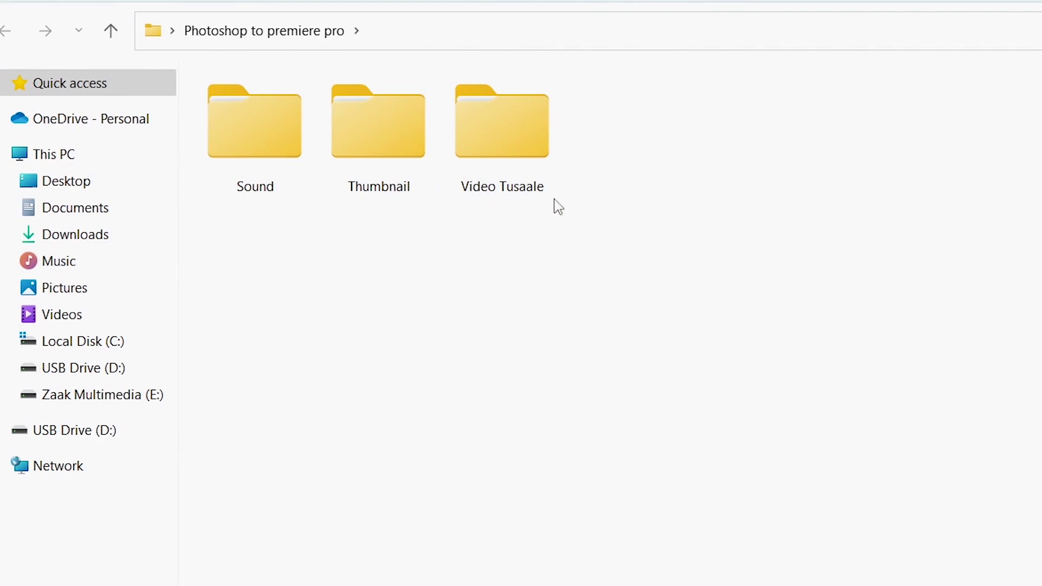
pyautogui.doubleClick(521, 150)
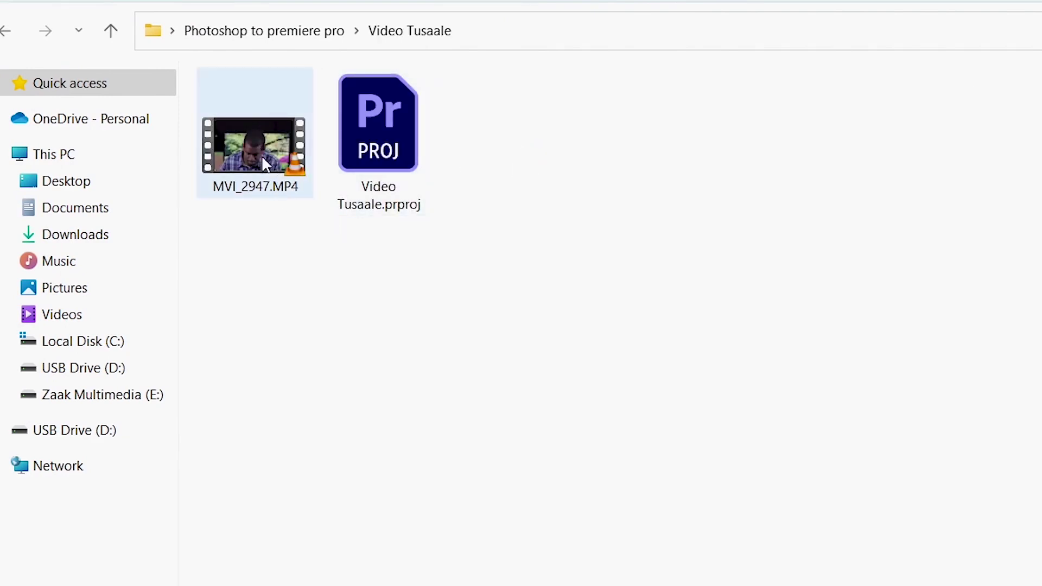
pyautogui.moveTo(243, 160)
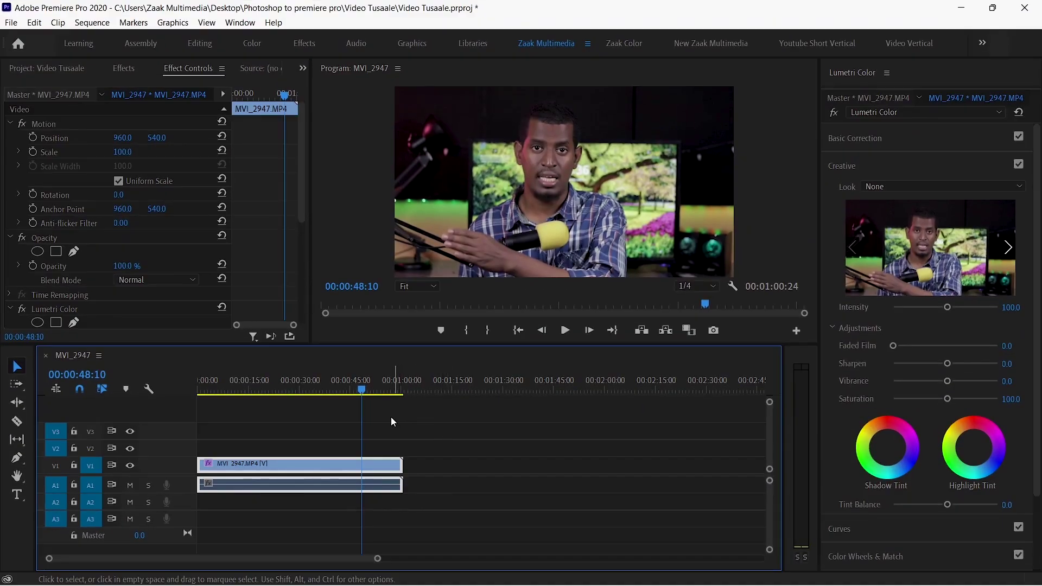
# Scrub the MVI_2947 clip to park the playhead at 00:00:47:20.
pyautogui.moveTo(360, 390)
pyautogui.mouseDown()
pyautogui.moveTo(273, 389)
pyautogui.moveTo(321, 389)
pyautogui.moveTo(410, 420)
pyautogui.mouseUp()
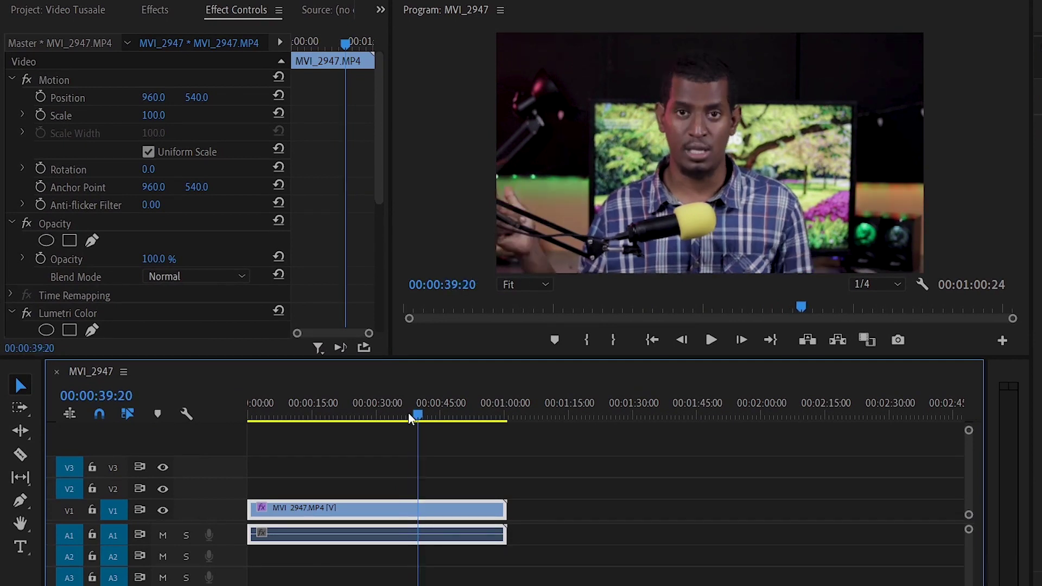
pyautogui.click(411, 419)
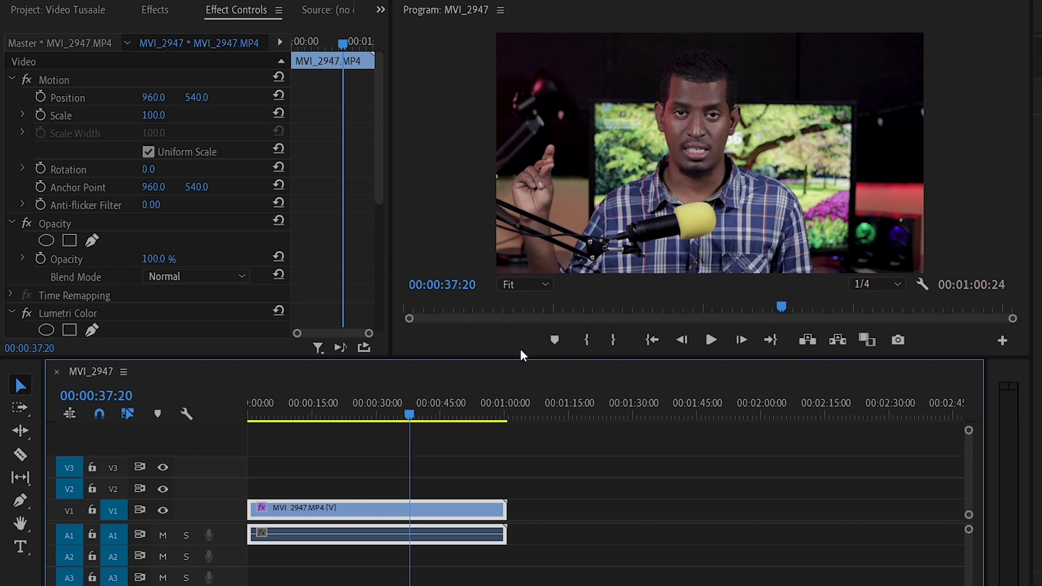
pyautogui.moveTo(409, 416)
pyautogui.mouseDown()
pyautogui.moveTo(398, 416)
pyautogui.moveTo(428, 414)
pyautogui.mouseUp()
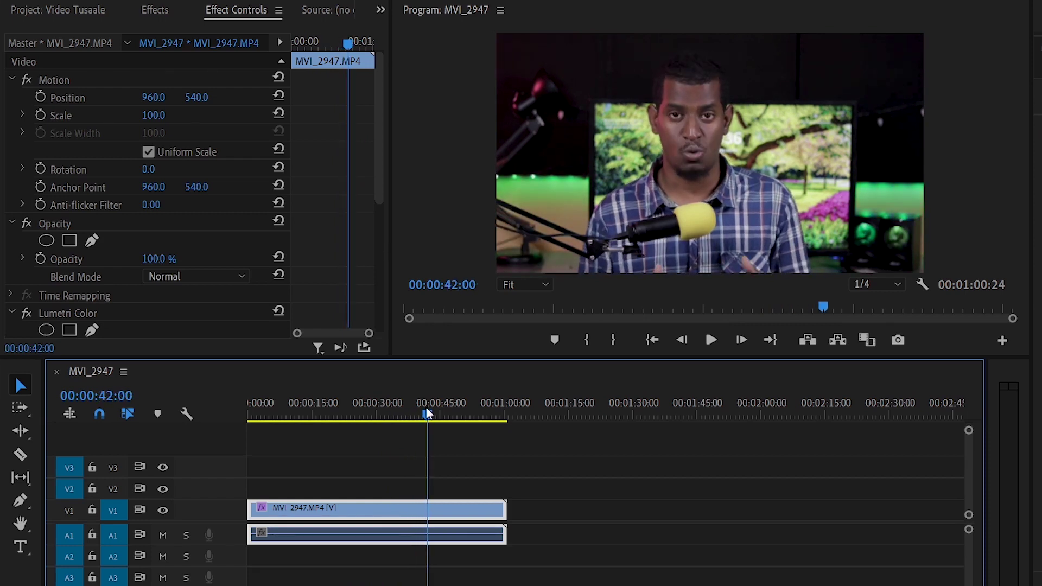
pyautogui.moveTo(427, 414); pyautogui.dragTo(452, 416)
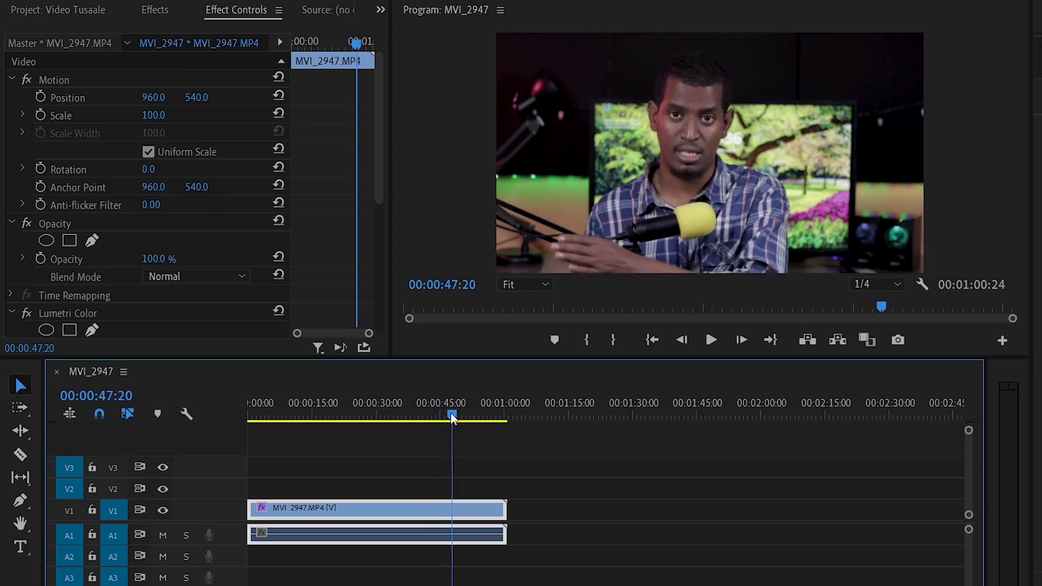
# Check the frame at 75% zoom, then return the Program monitor to Fit.
pyautogui.click(549, 284)
pyautogui.click(519, 379)
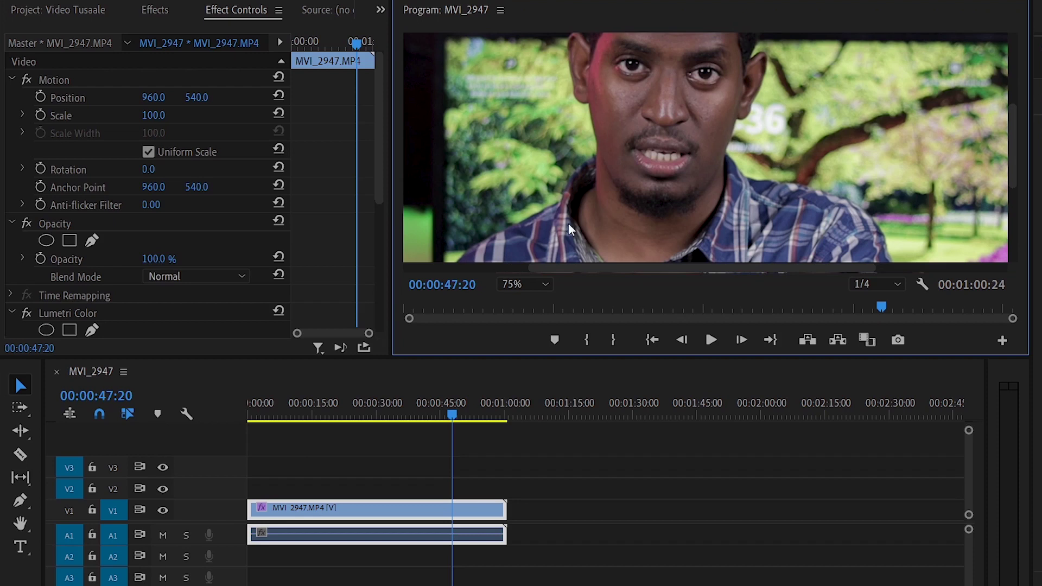
pyautogui.click(536, 281)
pyautogui.click(529, 305)
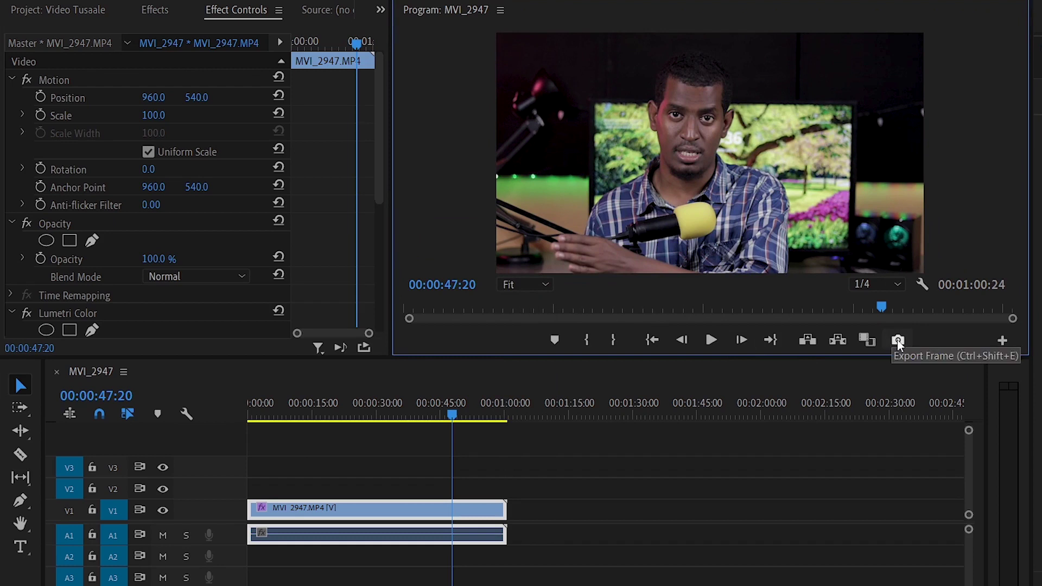
pyautogui.click(1003, 341)
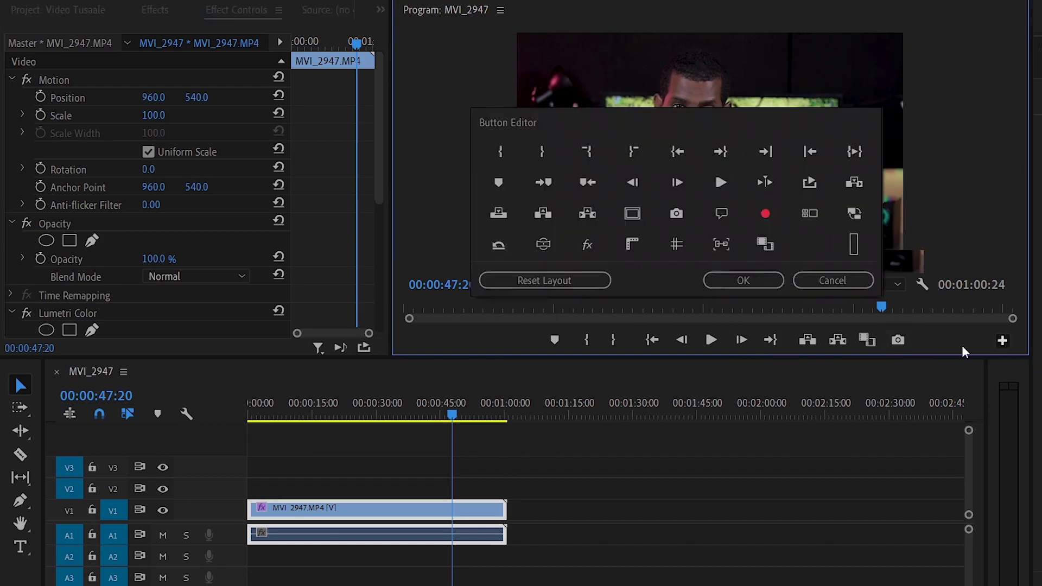
pyautogui.moveTo(899, 316); pyautogui.dragTo(871, 295)
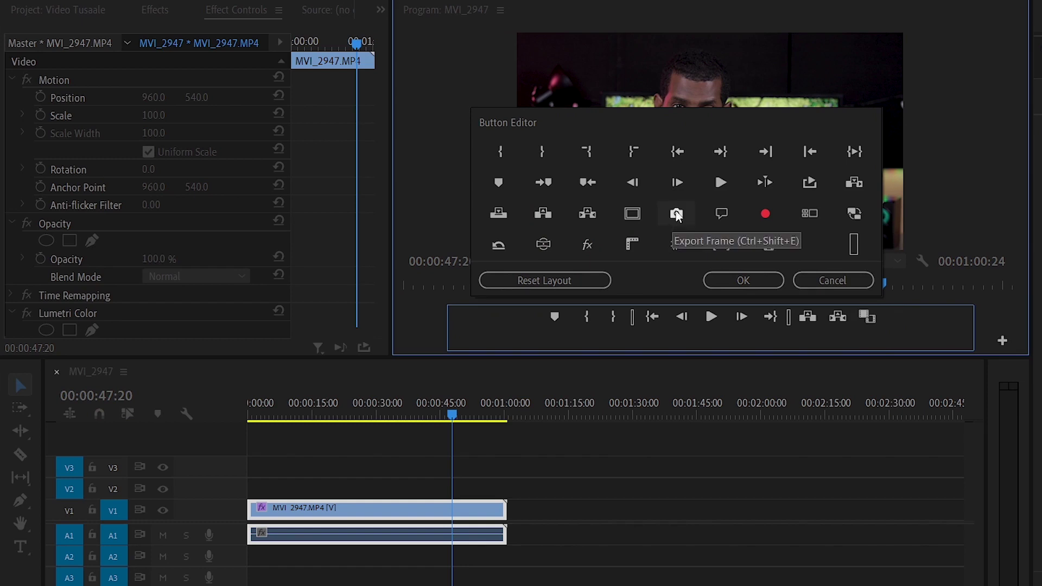
pyautogui.moveTo(678, 216); pyautogui.dragTo(899, 319)
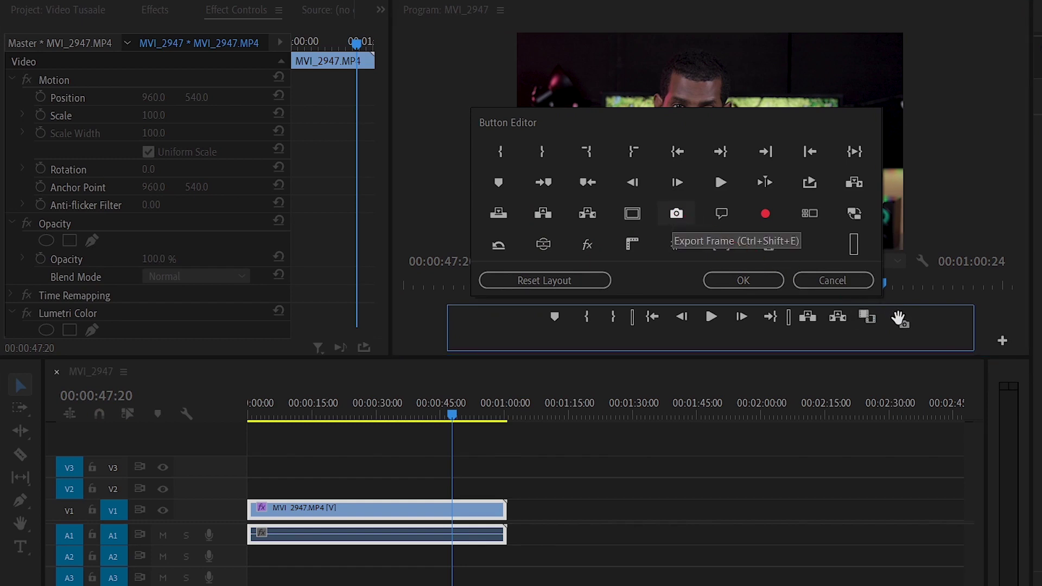
pyautogui.moveTo(899, 319); pyautogui.dragTo(899, 321)
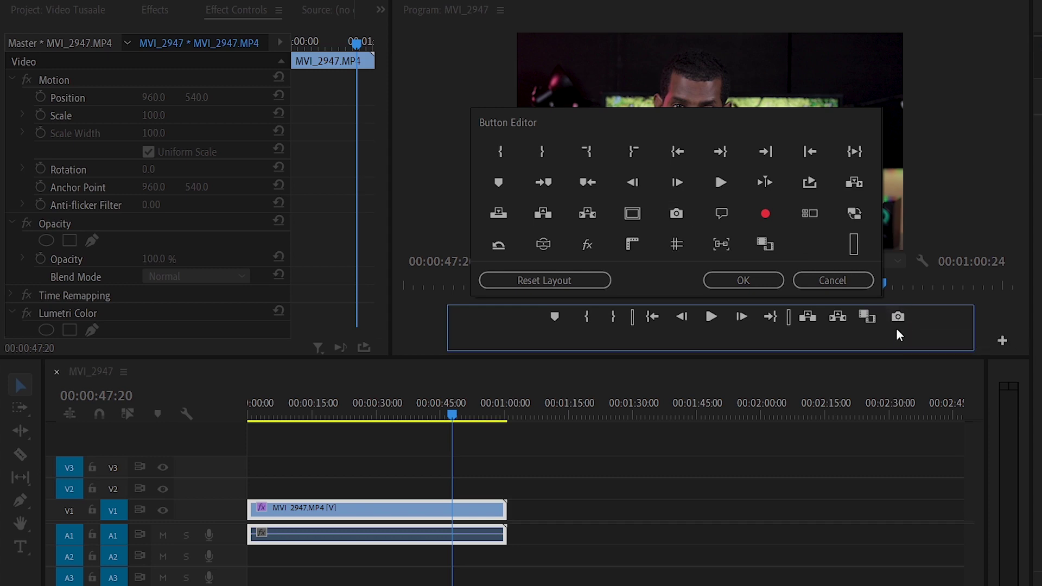
pyautogui.click(742, 280)
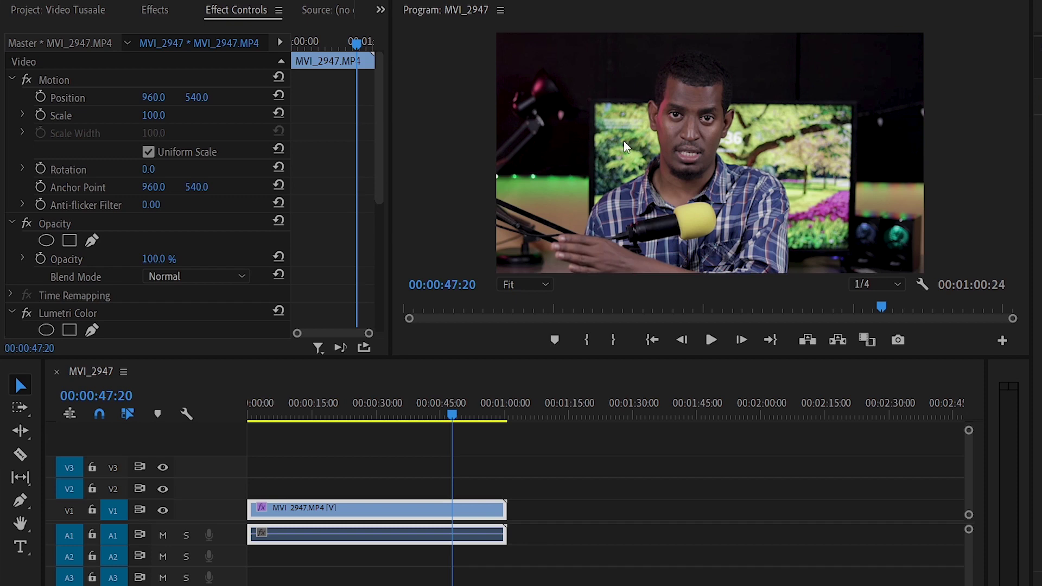
# Save the project, then export the current frame as a PNG named Tusaale into Video Tusaale.
pyautogui.hotkey('ctrl', 's')
pyautogui.click(897, 340)
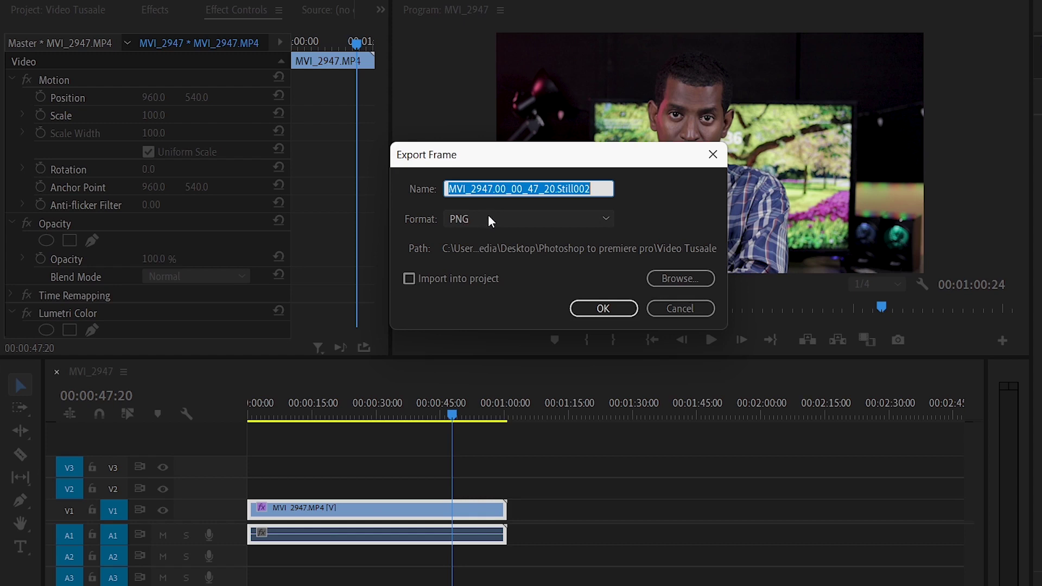
pyautogui.write('T')
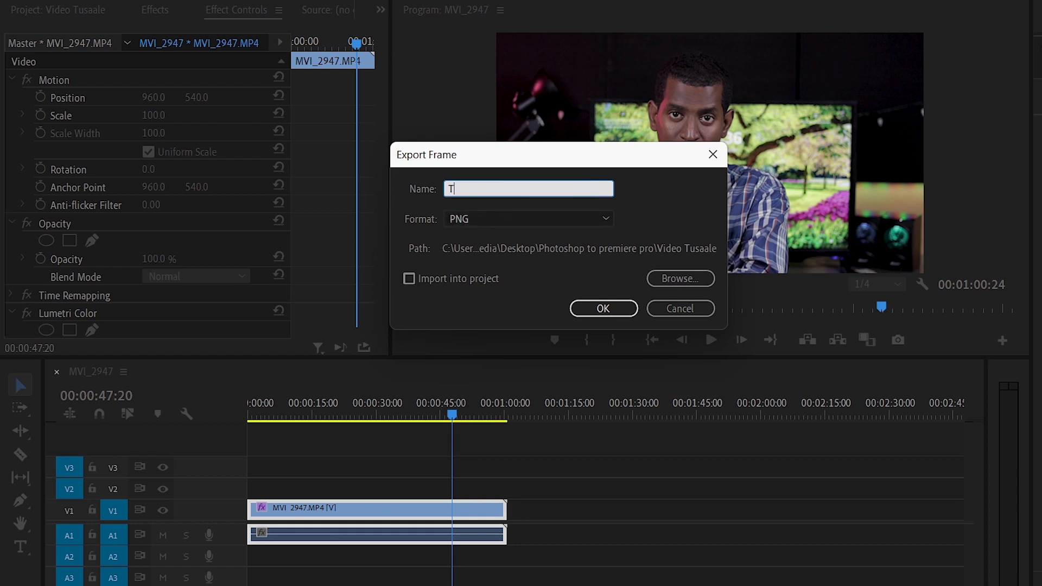
pyautogui.write('usaale')
pyautogui.click(672, 280)
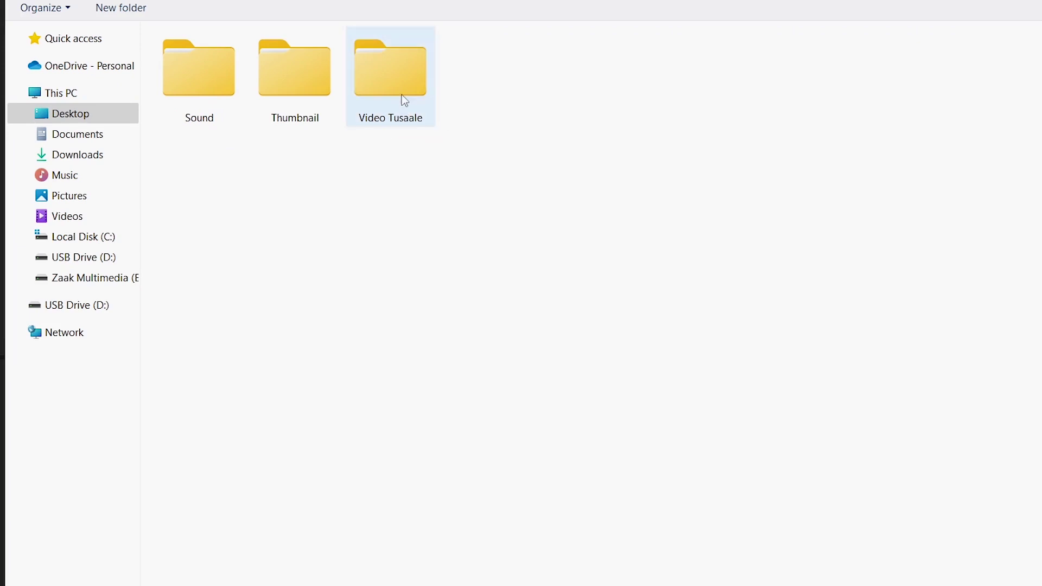
pyautogui.doubleClick(401, 80)
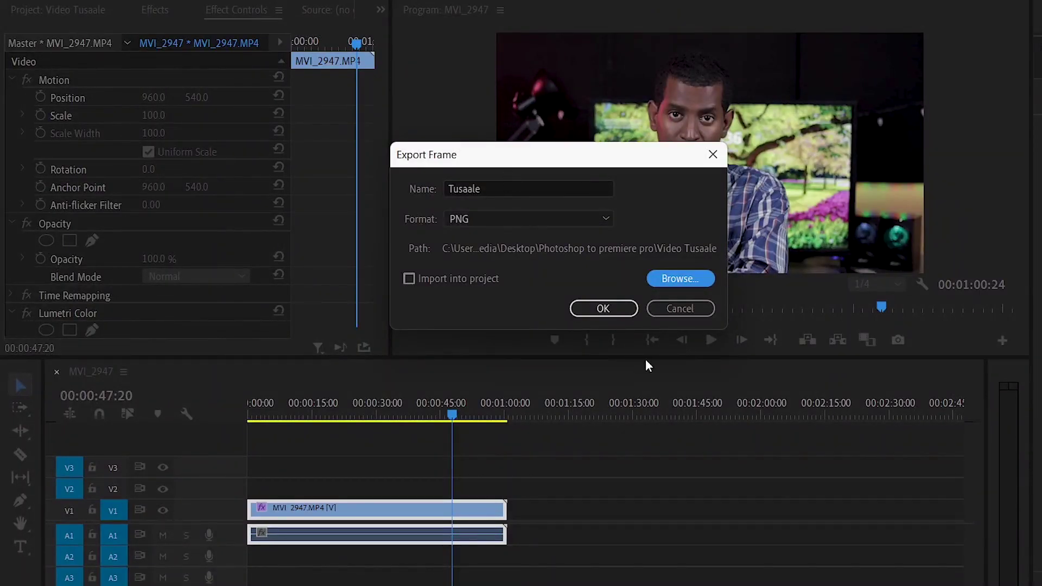
pyautogui.click(603, 308)
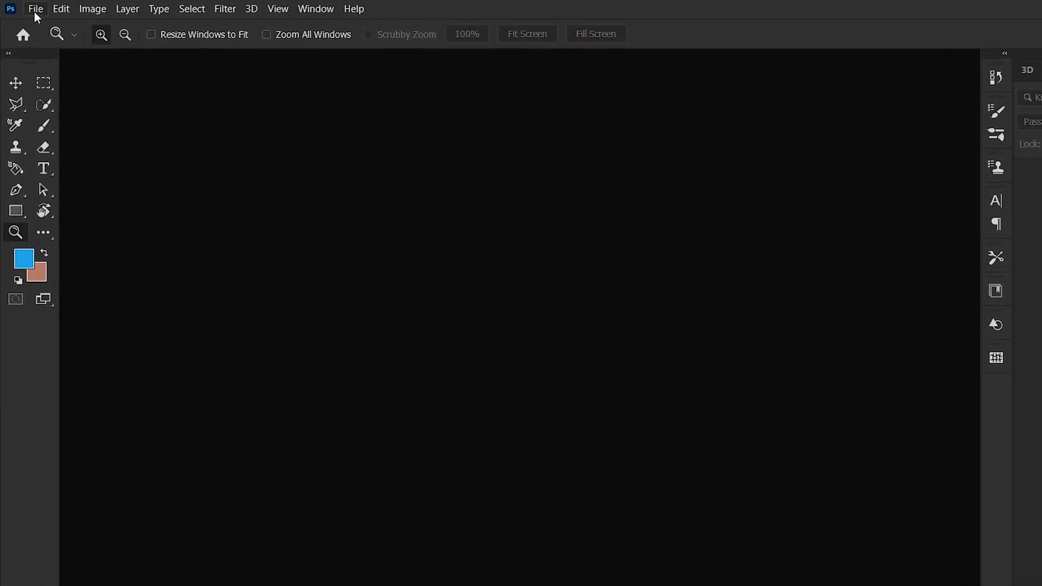
# Open Tusaale.png from Photoshop to premiere pro > Video Tusaale using File > Open.
pyautogui.click(34, 10)
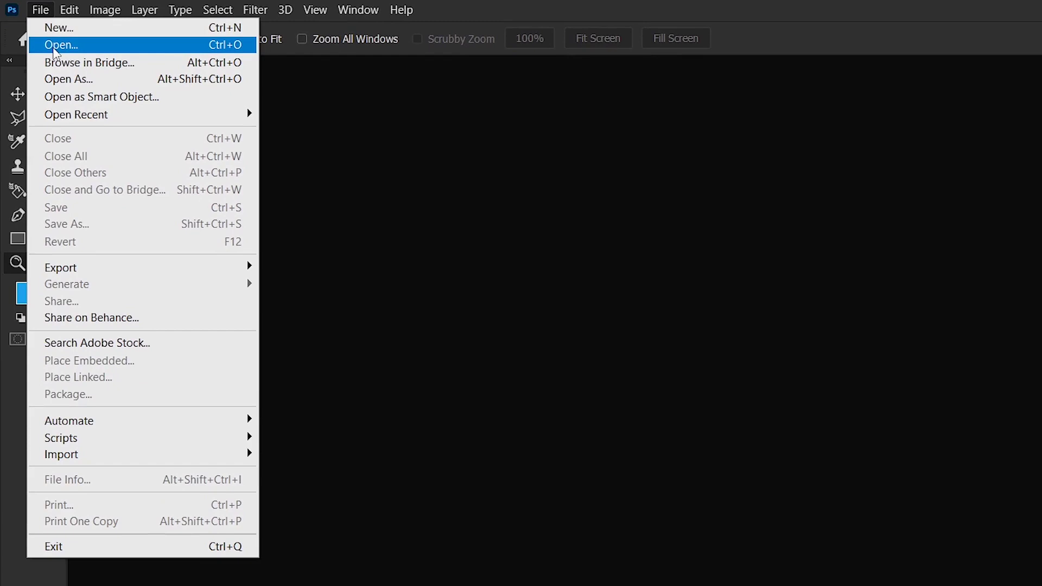
pyautogui.click(55, 50)
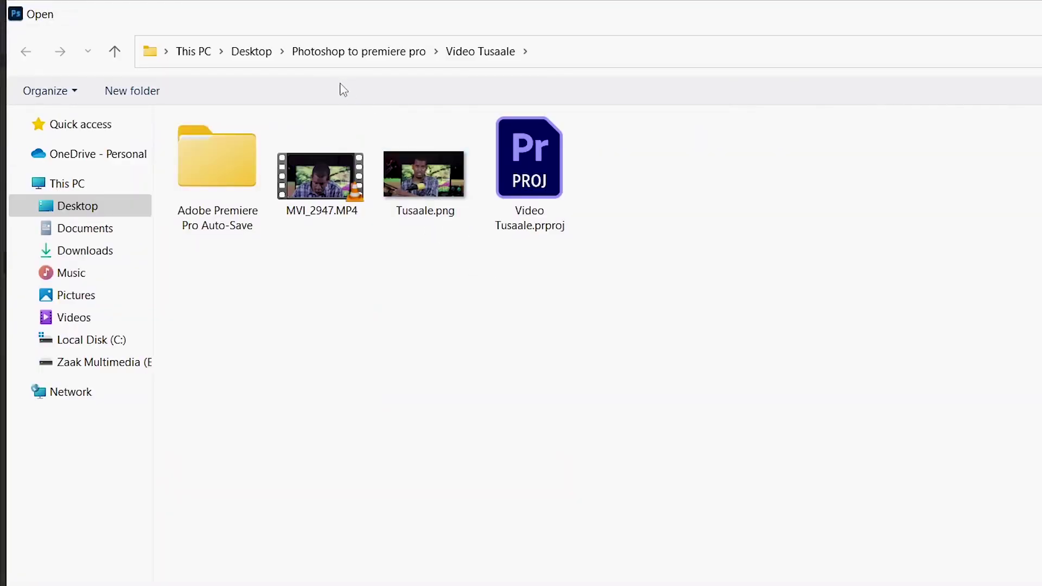
pyautogui.click(382, 57)
pyautogui.doubleClick(439, 170)
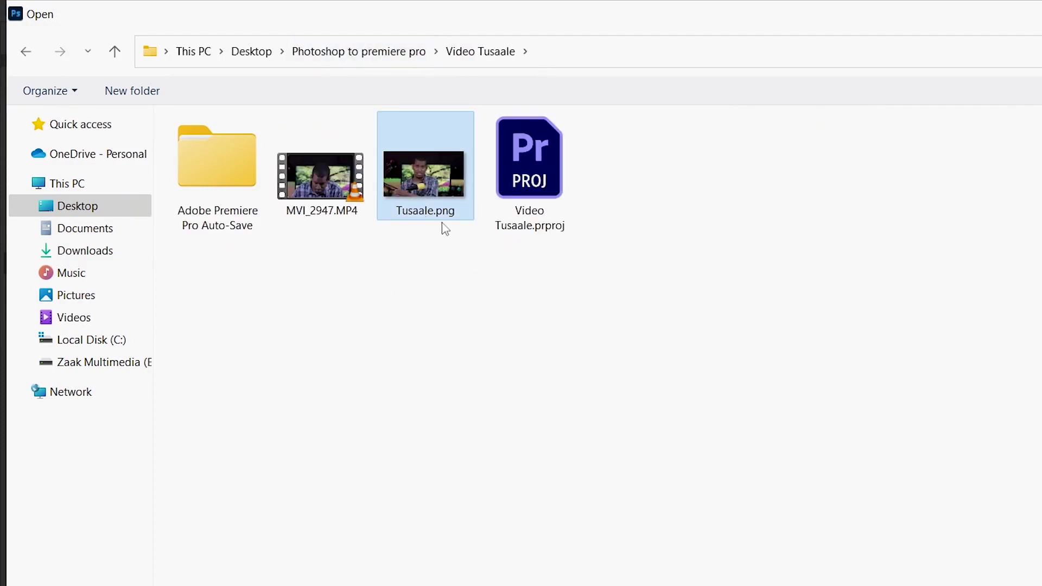
pyautogui.doubleClick(422, 161)
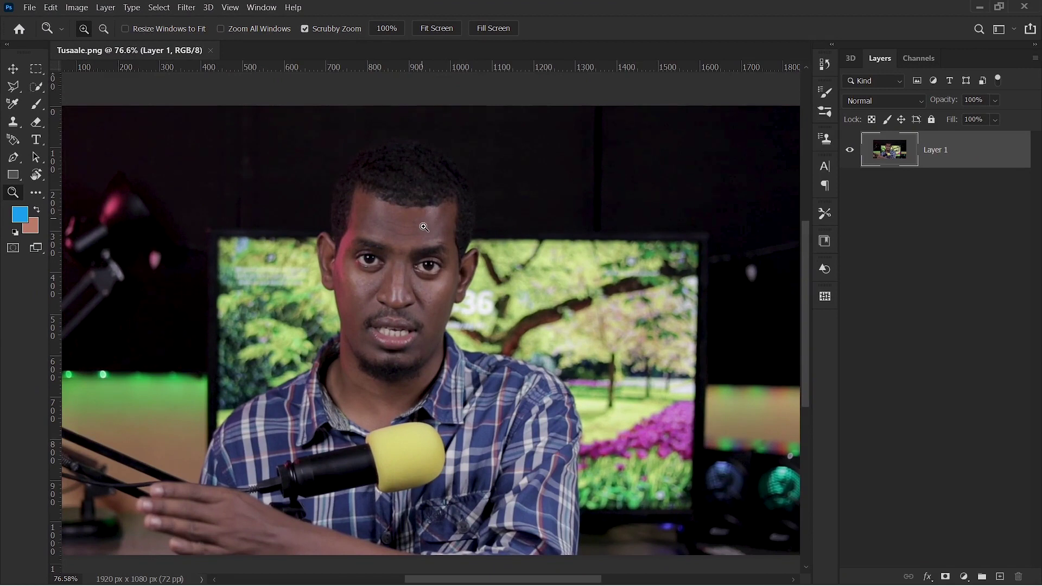
pyautogui.click(423, 227)
pyautogui.rightClick(411, 249)
pyautogui.click(422, 254)
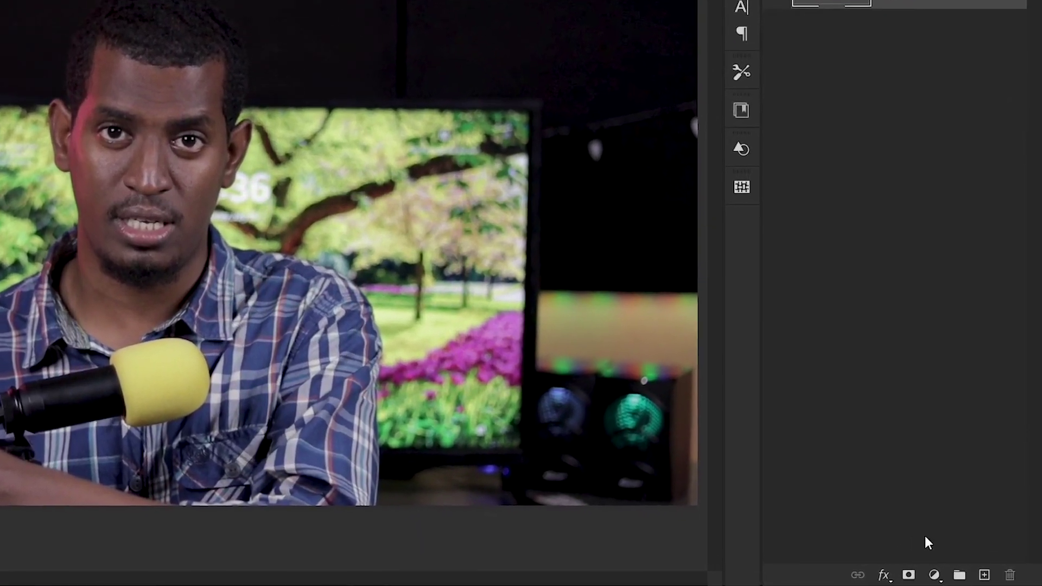
# Add a Curves 1 layer with the black point pulled right and the white point left.
pyautogui.click(934, 575)
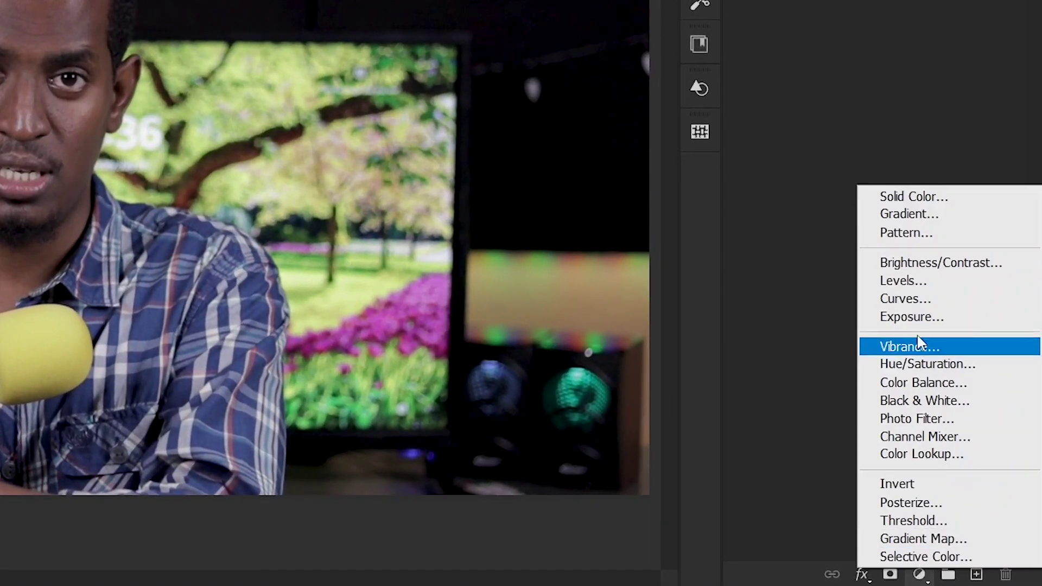
pyautogui.click(897, 300)
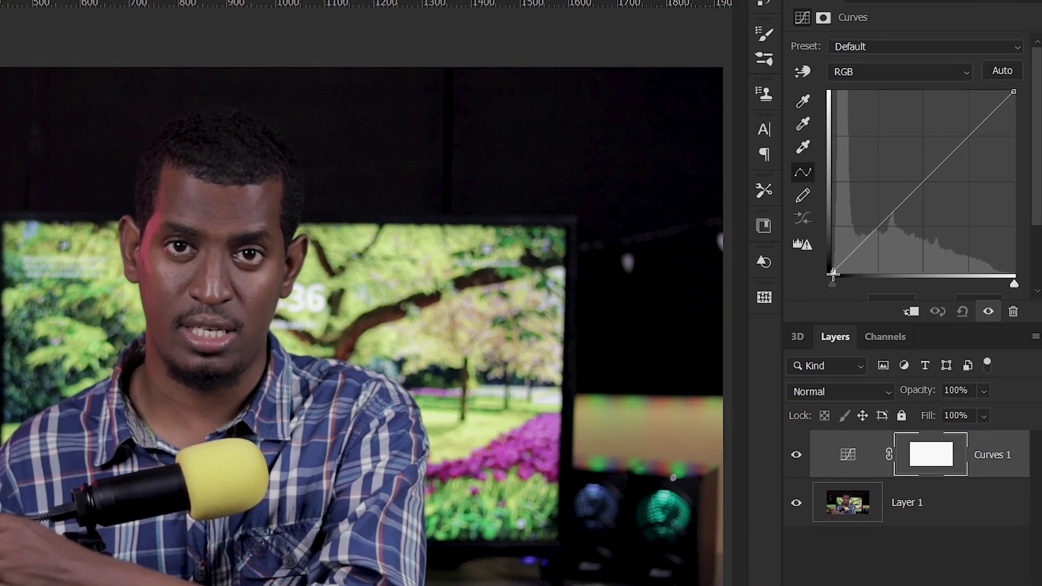
pyautogui.moveTo(833, 273)
pyautogui.mouseDown()
pyautogui.moveTo(846, 278)
pyautogui.moveTo(838, 278)
pyautogui.mouseUp()
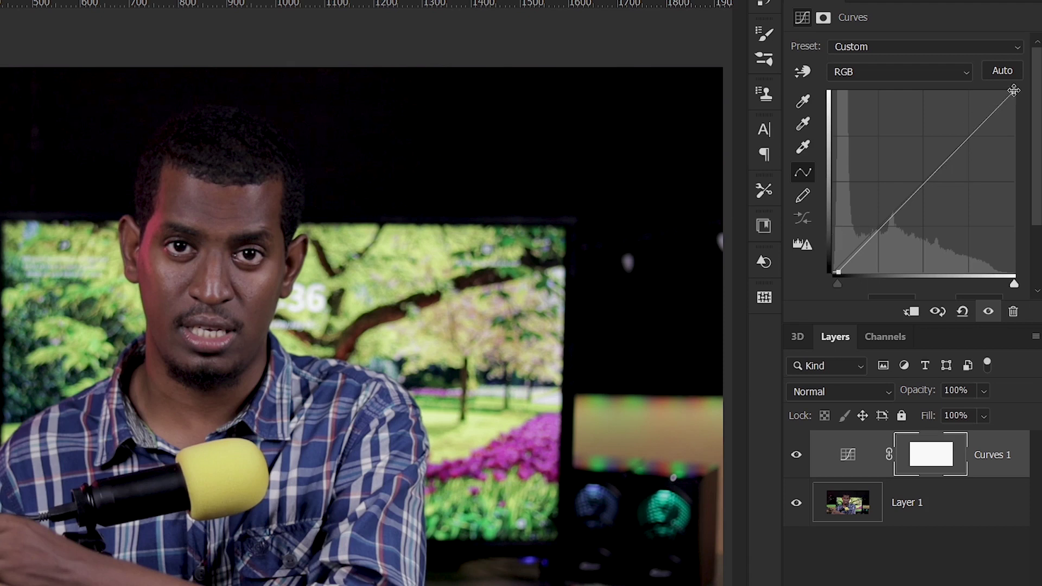
pyautogui.moveTo(1015, 90); pyautogui.dragTo(1006, 92)
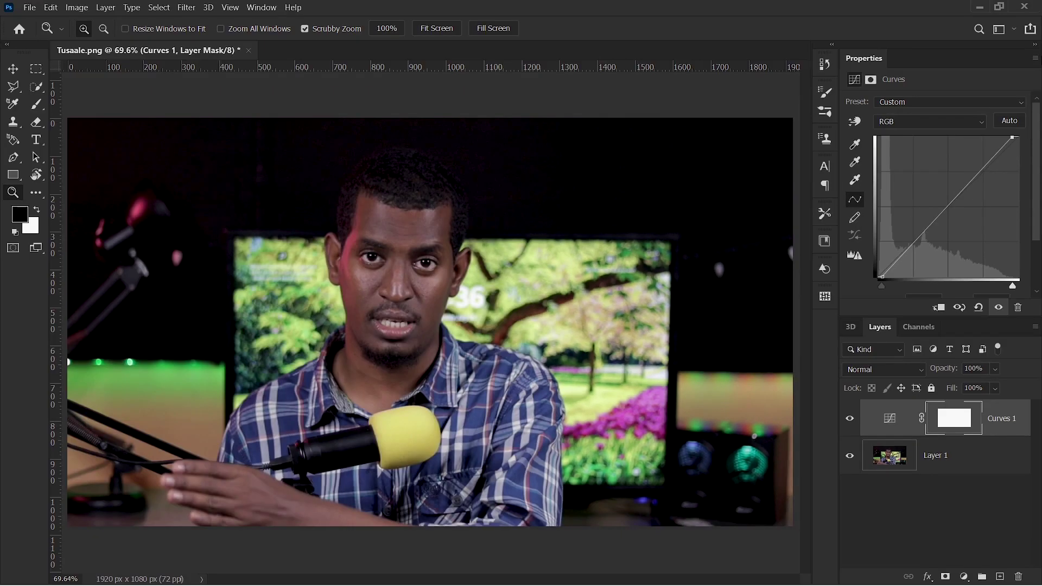
pyautogui.click(1035, 58)
pyautogui.click(933, 211)
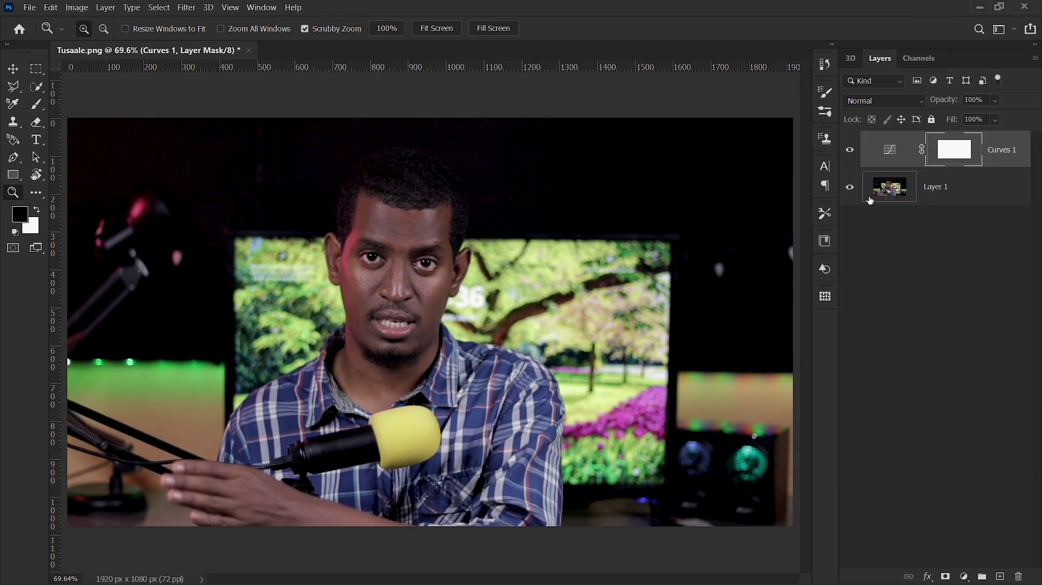
# Toggle Curves 1 off and on twice to compare, then bring up the adjustment types list.
pyautogui.click(851, 150)
pyautogui.click(851, 153)
pyautogui.click(852, 153)
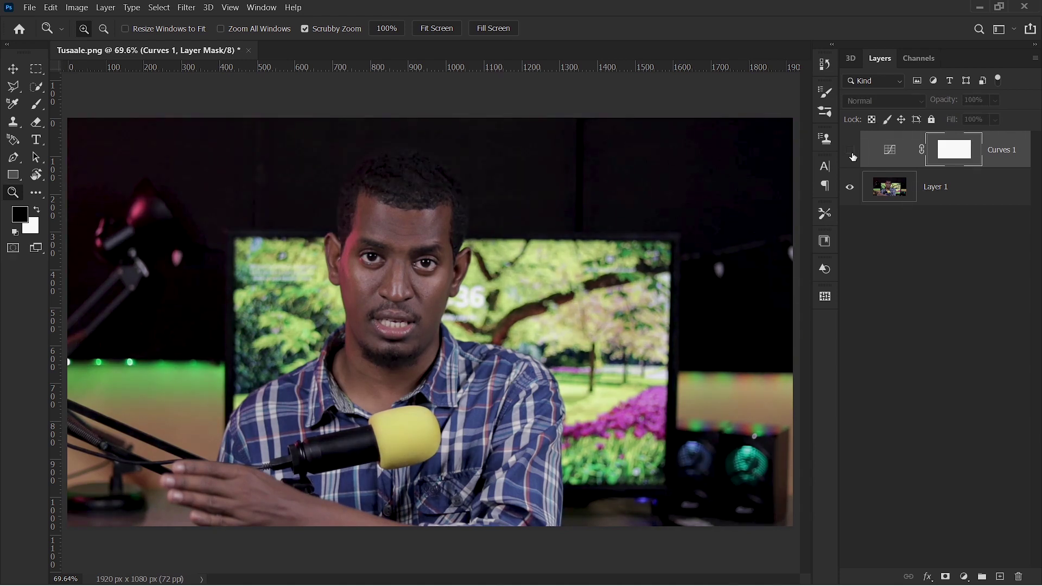
pyautogui.click(851, 153)
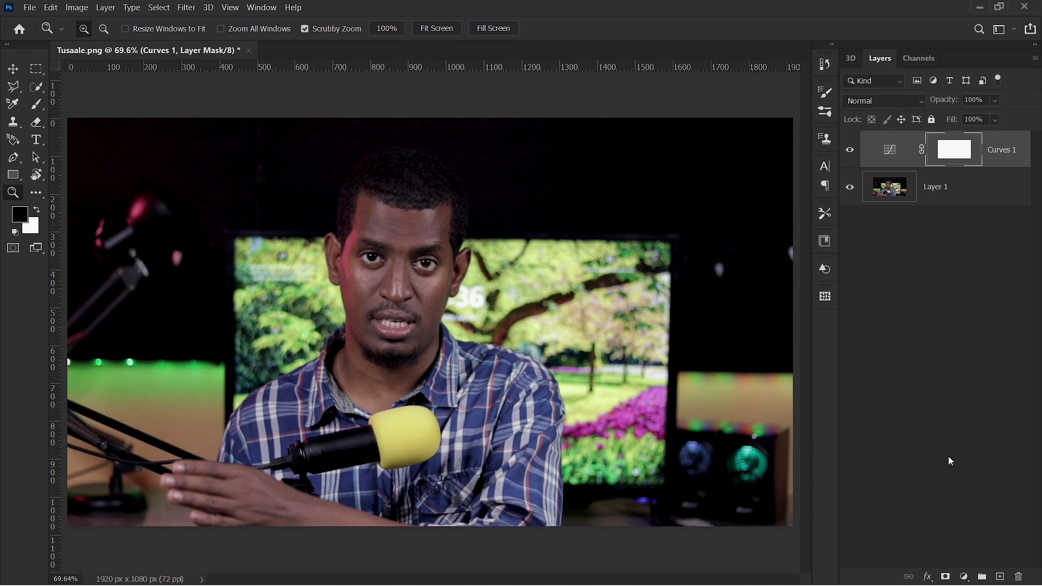
pyautogui.click(963, 577)
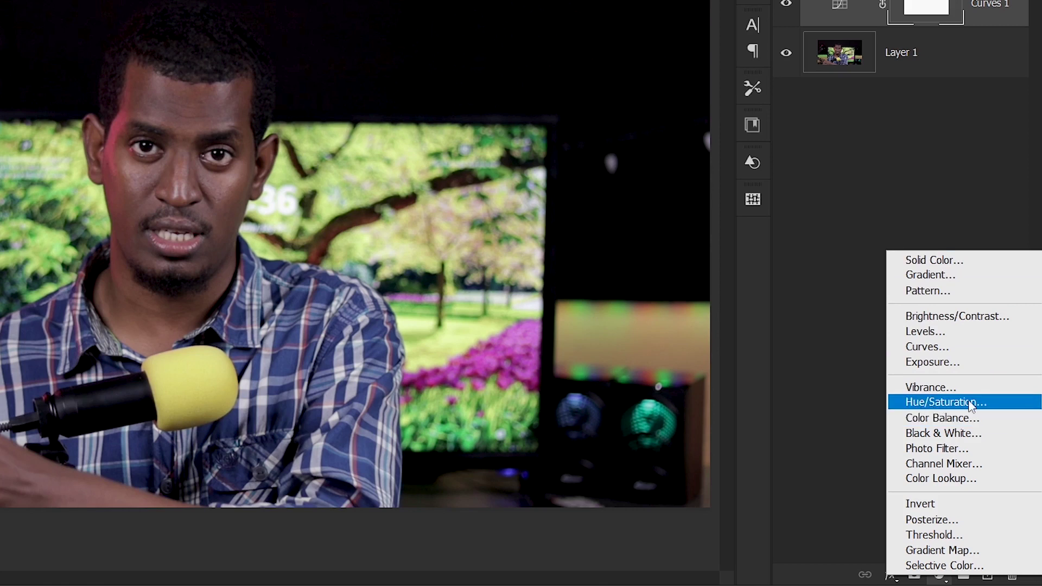
# Add a Hue/Saturation layer, sample the shirt for Blues, and set Hue +17, Saturation +27.
pyautogui.click(934, 405)
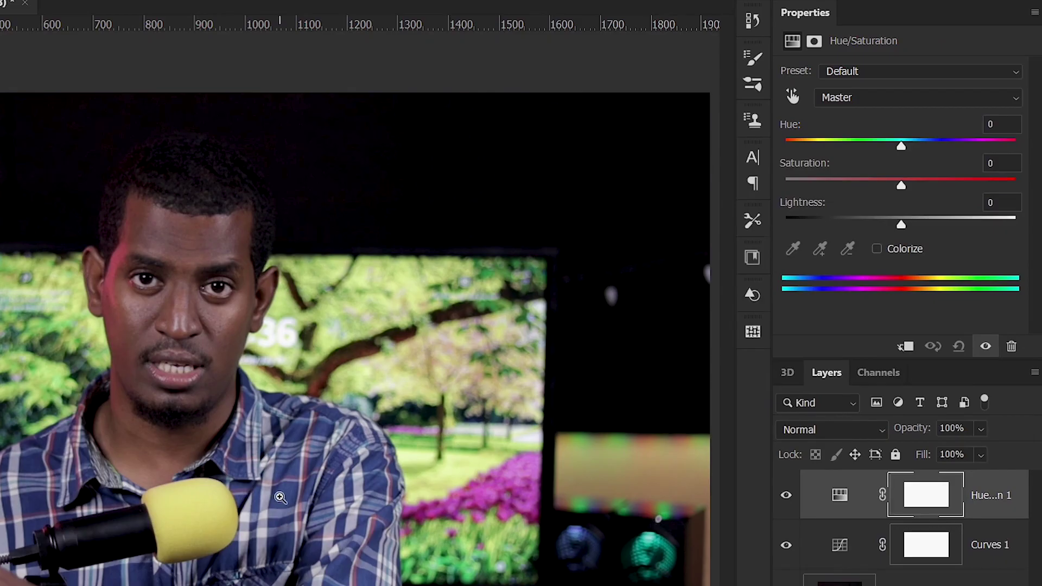
pyautogui.click(792, 96)
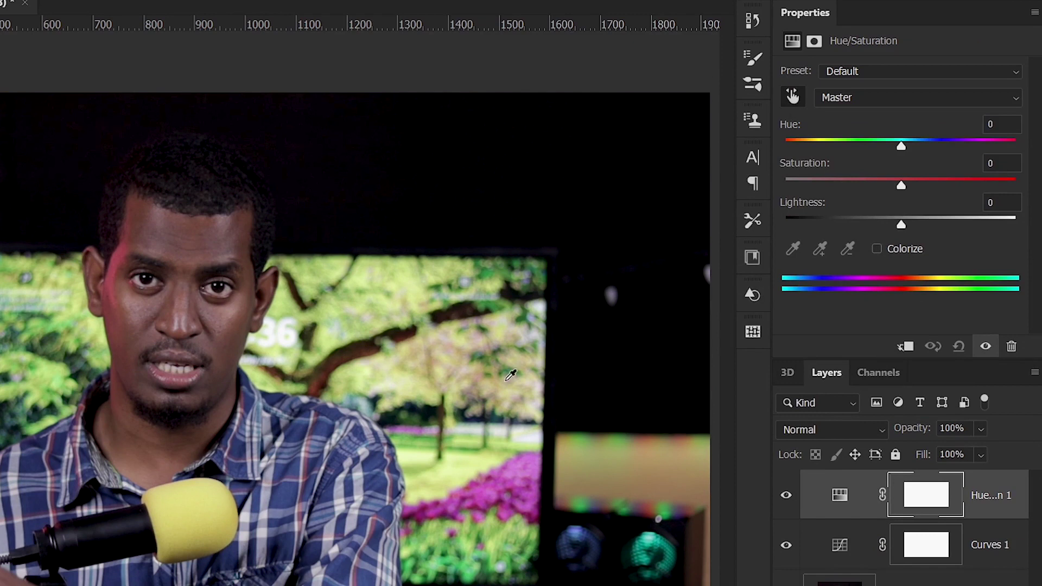
pyautogui.click(792, 96)
pyautogui.click(288, 491)
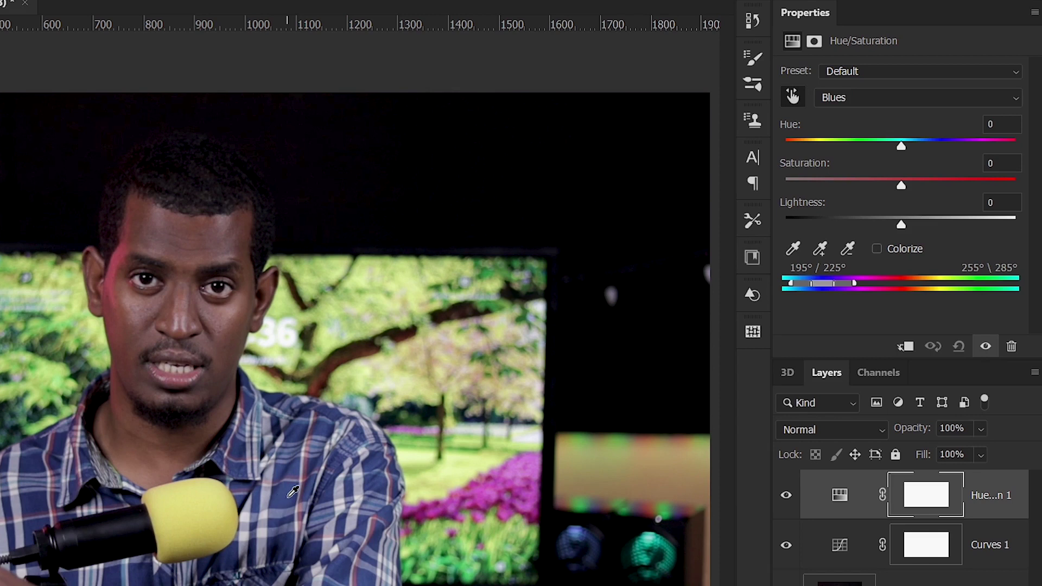
pyautogui.moveTo(902, 147); pyautogui.dragTo(926, 147)
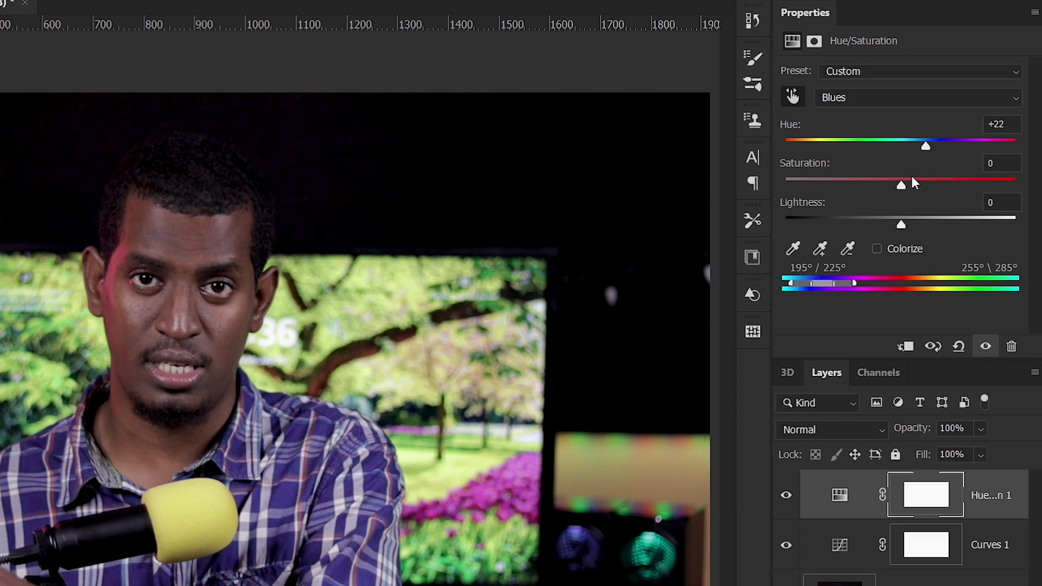
pyautogui.moveTo(902, 185); pyautogui.dragTo(932, 186)
pyautogui.moveTo(926, 147); pyautogui.dragTo(921, 148)
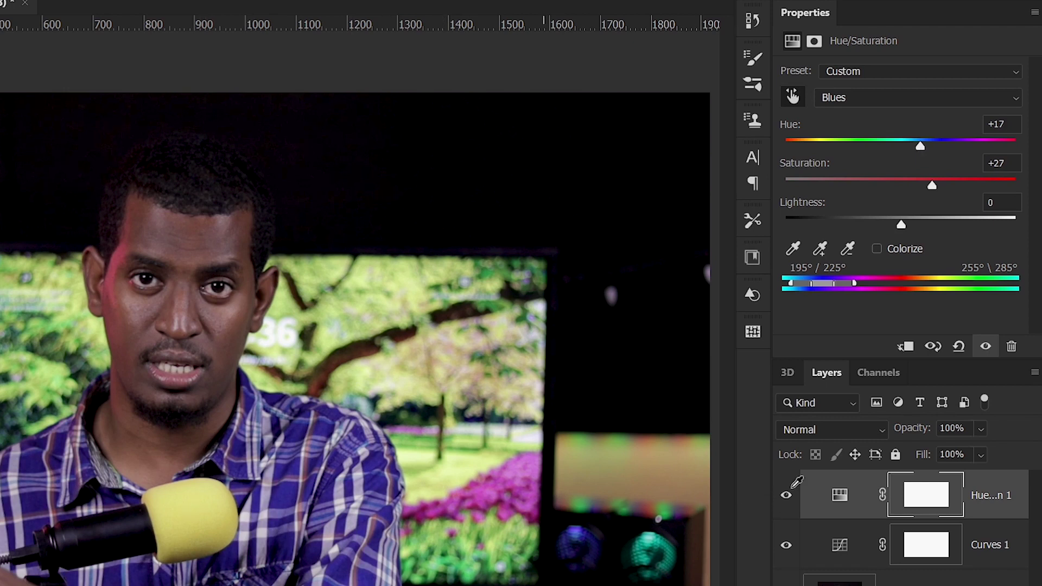
# Toggle Hue/Saturation 1 off and on to compare, then close the Properties panel.
pyautogui.click(786, 496)
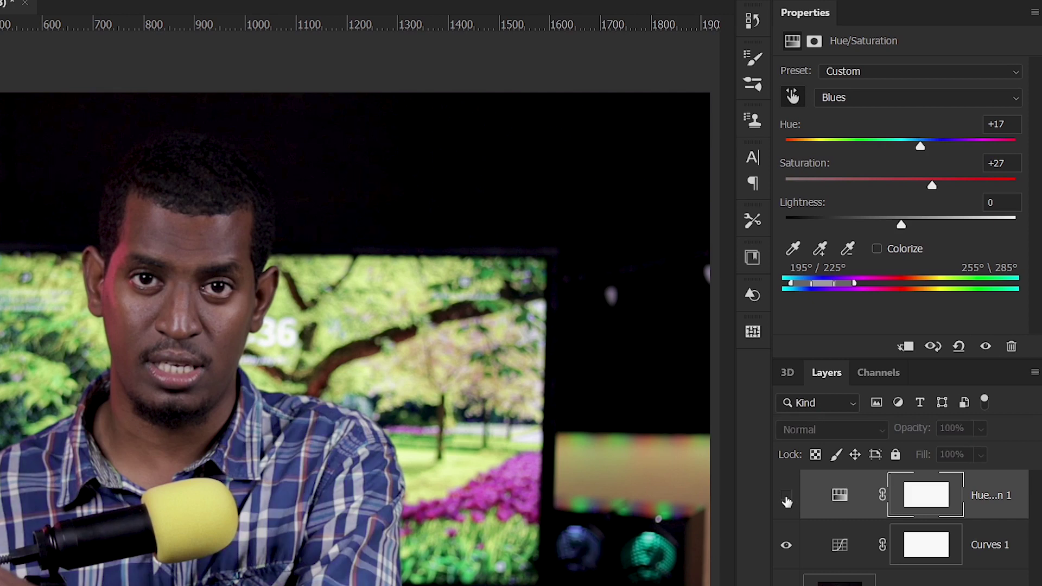
pyautogui.click(786, 496)
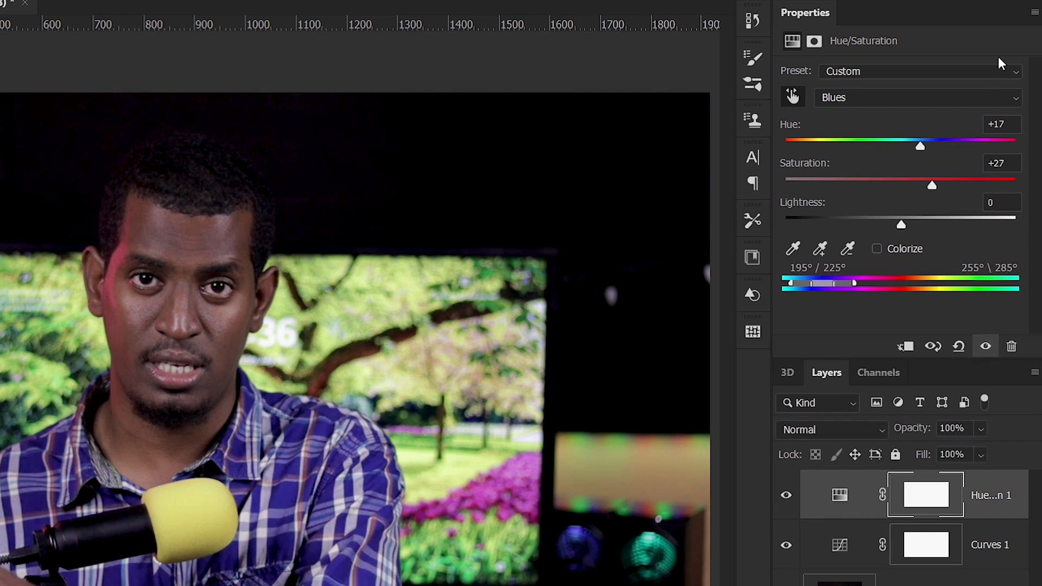
pyautogui.click(1035, 12)
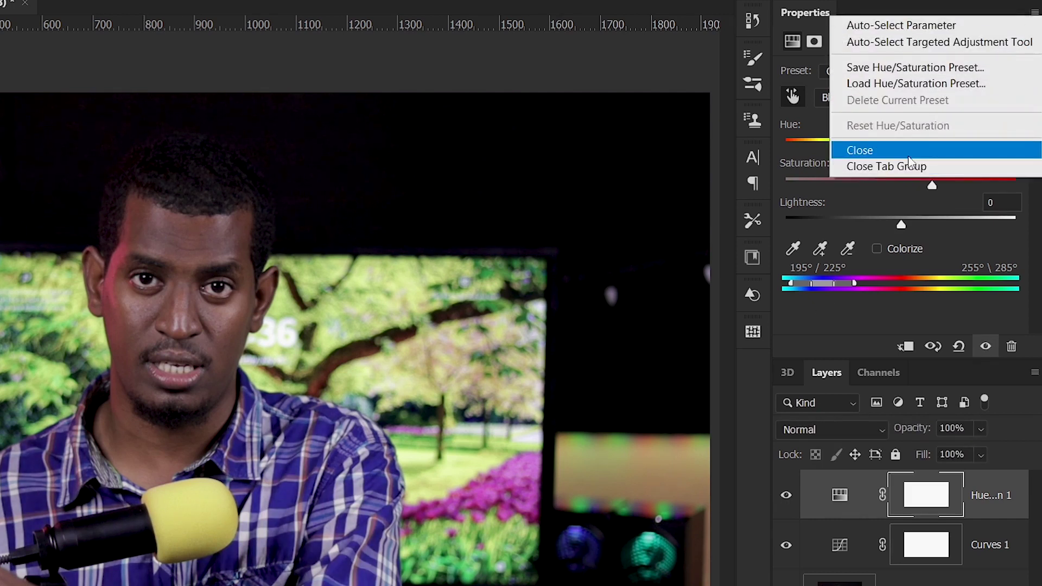
pyautogui.click(910, 157)
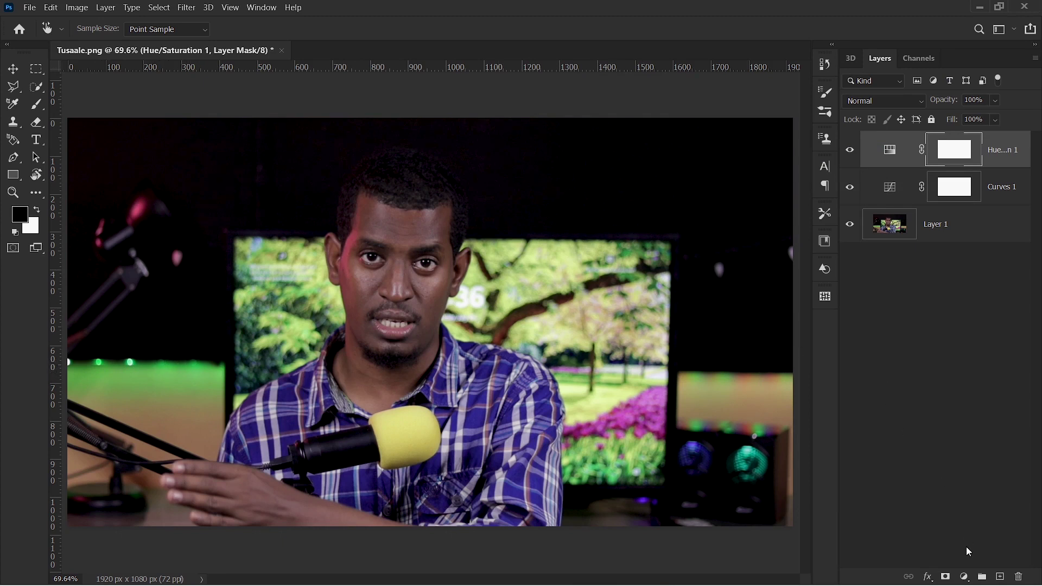
# Add Hue/Saturation 2, sample the image for Greens, and set Hue +15, Saturation +15.
pyautogui.click(964, 577)
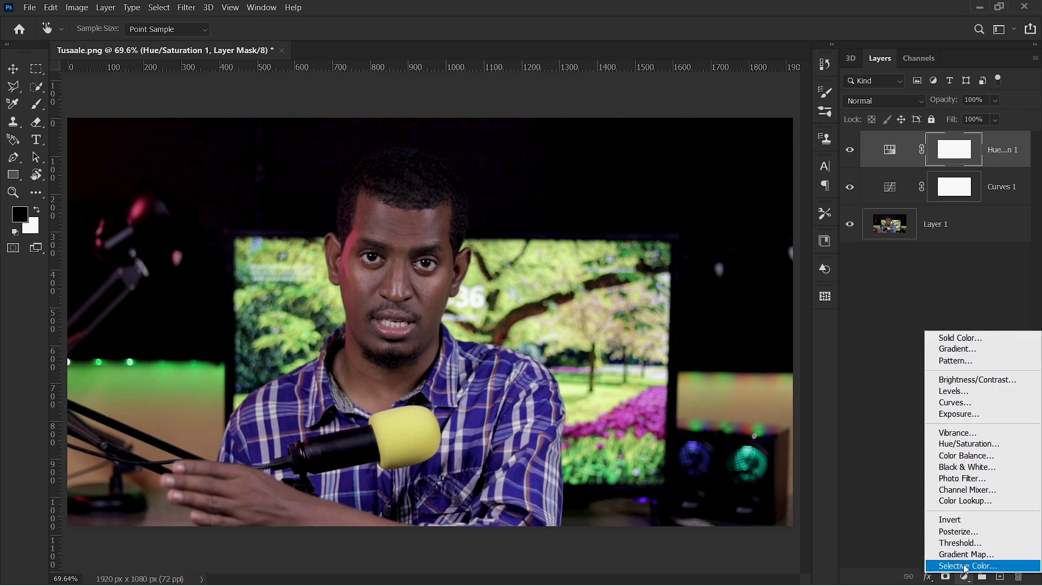
pyautogui.click(982, 446)
pyautogui.press('z')
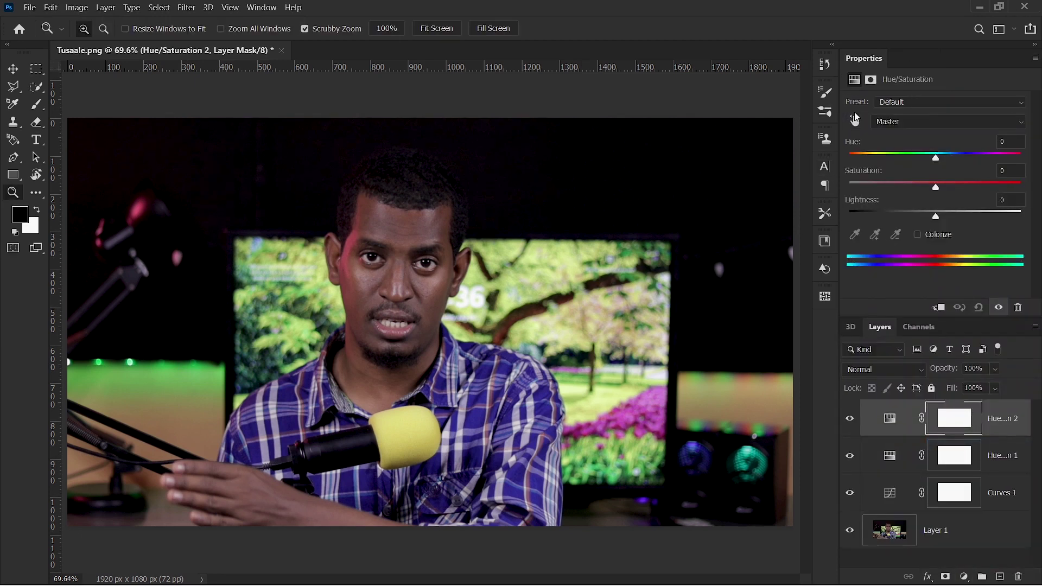
pyautogui.click(856, 122)
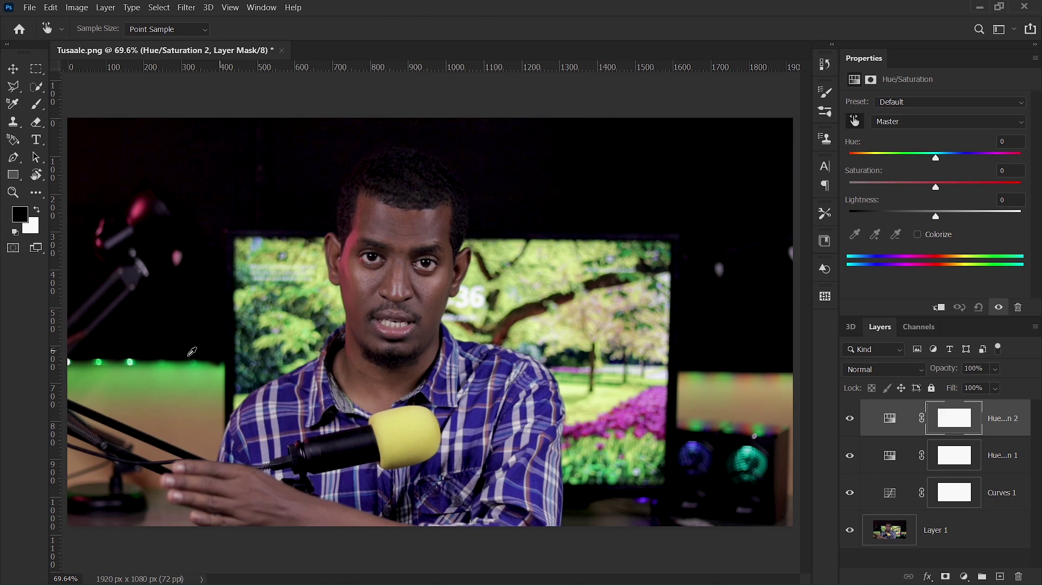
pyautogui.click(174, 361)
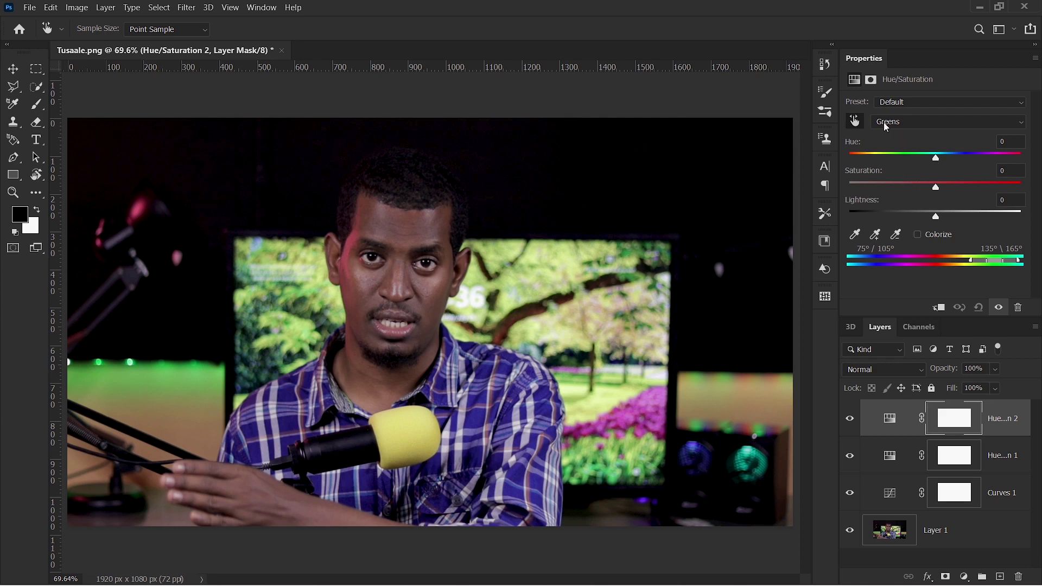
pyautogui.moveTo(935, 158)
pyautogui.mouseDown()
pyautogui.moveTo(983, 154)
pyautogui.moveTo(883, 157)
pyautogui.moveTo(950, 150)
pyautogui.mouseUp()
pyautogui.moveTo(939, 188); pyautogui.dragTo(948, 188)
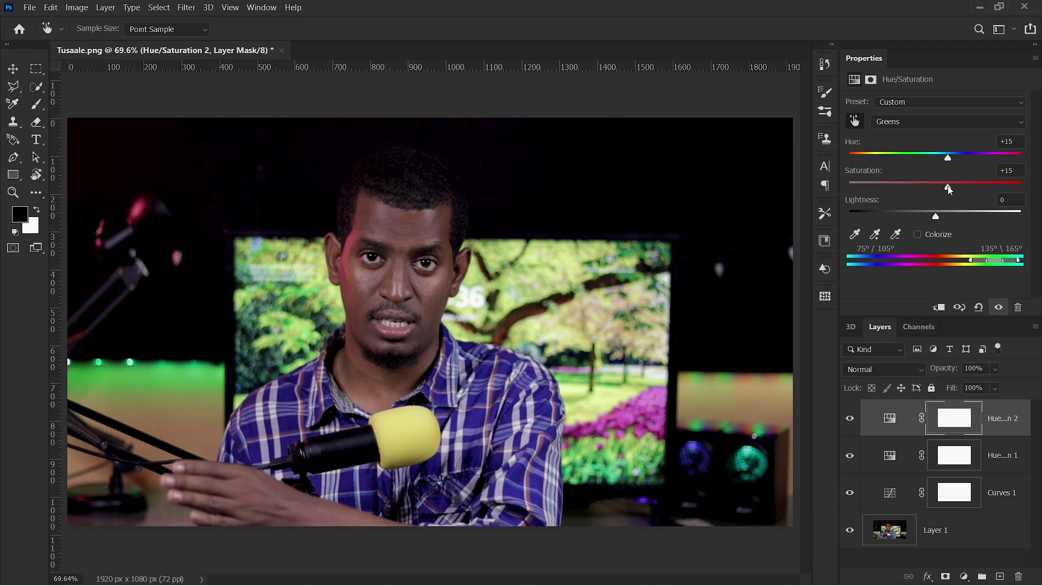
# Close Properties and toggle Hue/Saturation 2 repeatedly to compare, leaving it hidden.
pyautogui.click(1035, 57)
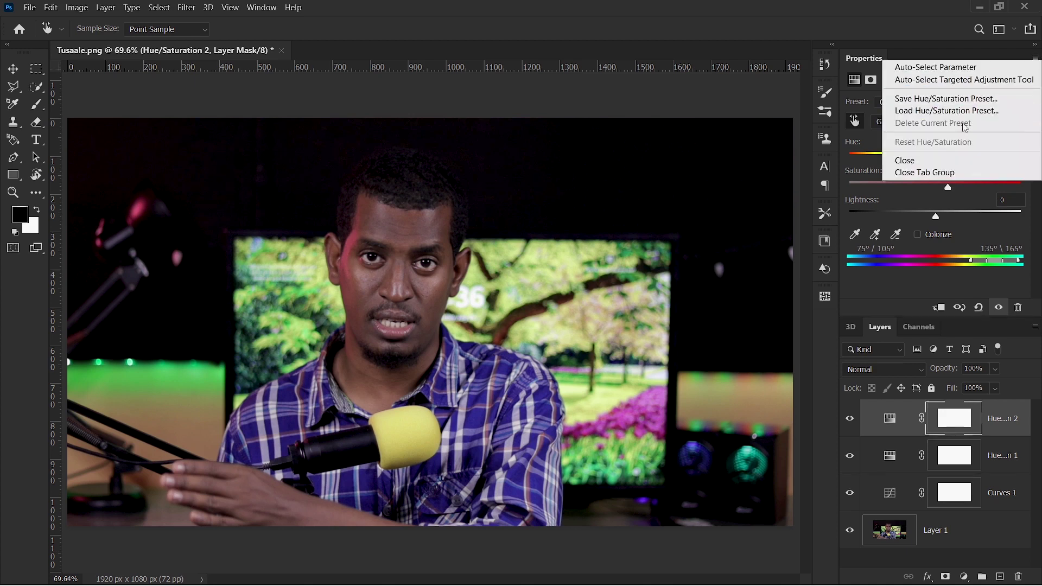
pyautogui.click(948, 172)
pyautogui.click(850, 151)
pyautogui.click(850, 152)
pyautogui.click(850, 154)
pyautogui.click(850, 153)
pyautogui.click(850, 154)
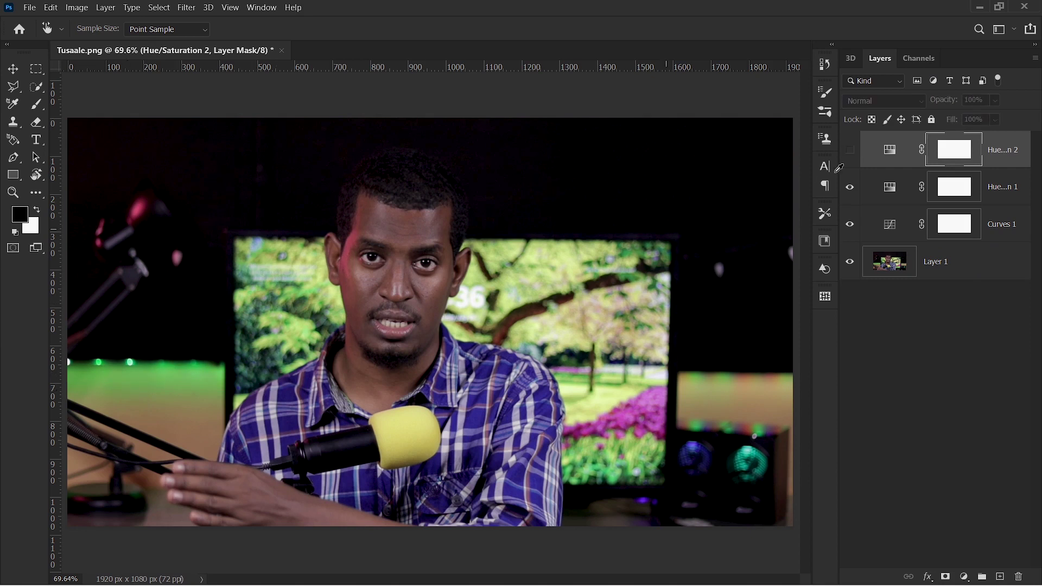
# Make Hue/Saturation 2 visible again, then bring up the adjustment types list.
pyautogui.click(850, 153)
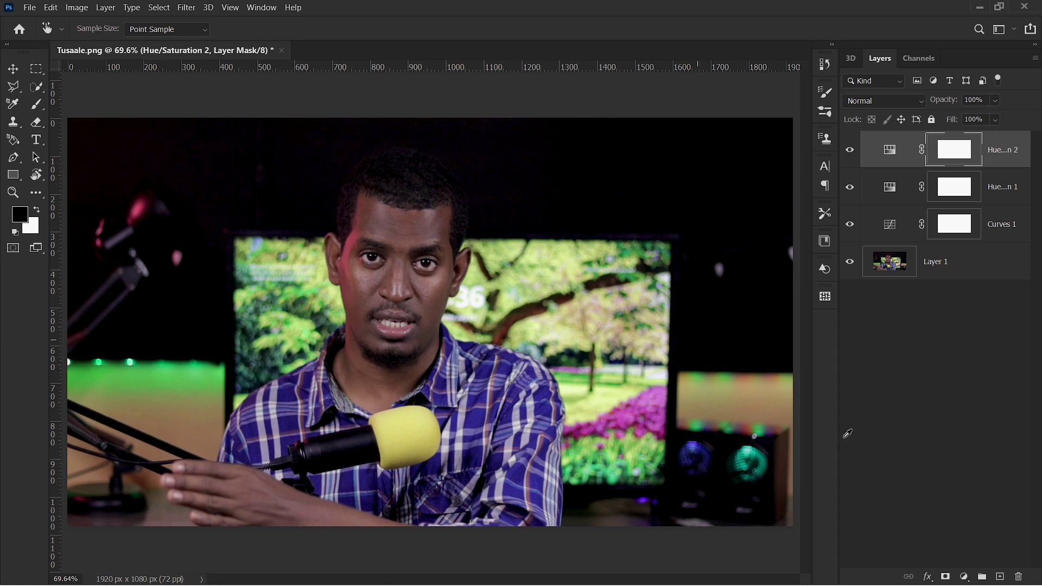
pyautogui.click(964, 577)
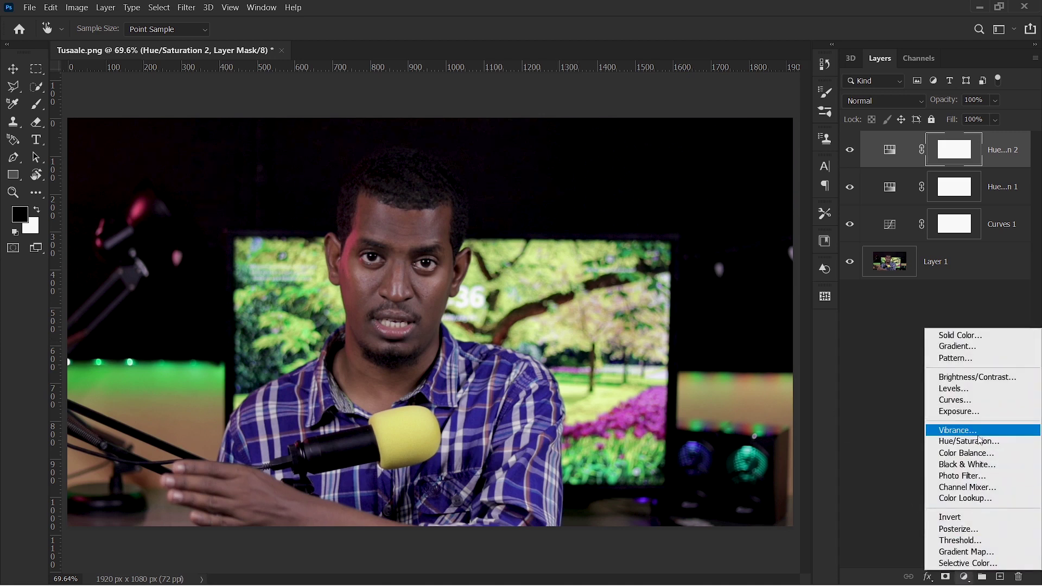
# Add Hue/Saturation 3 shifting Yellows to Hue +15, Saturation +8, compare it, and close Properties.
pyautogui.click(981, 440)
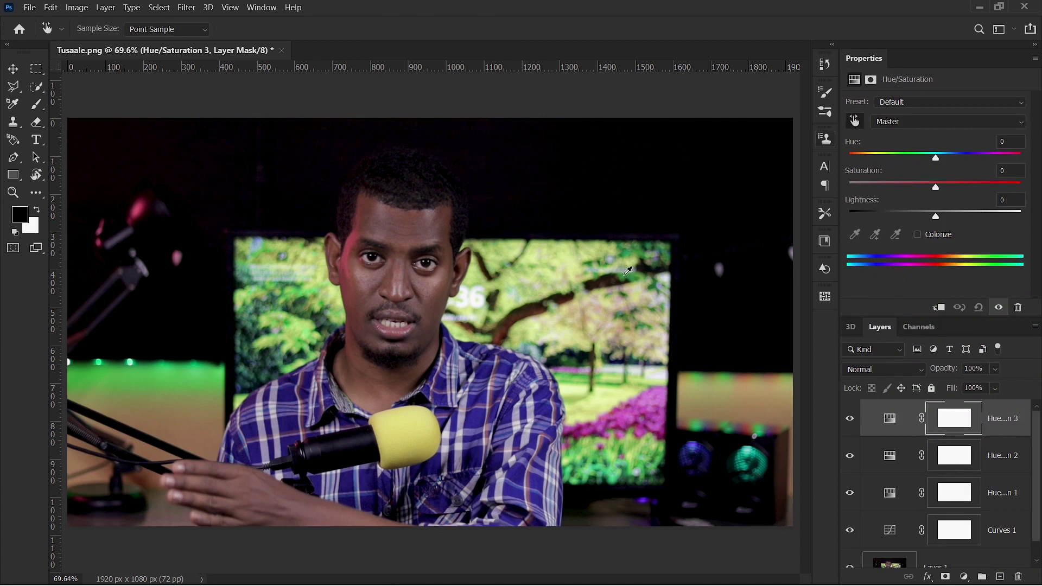
pyautogui.click(575, 321)
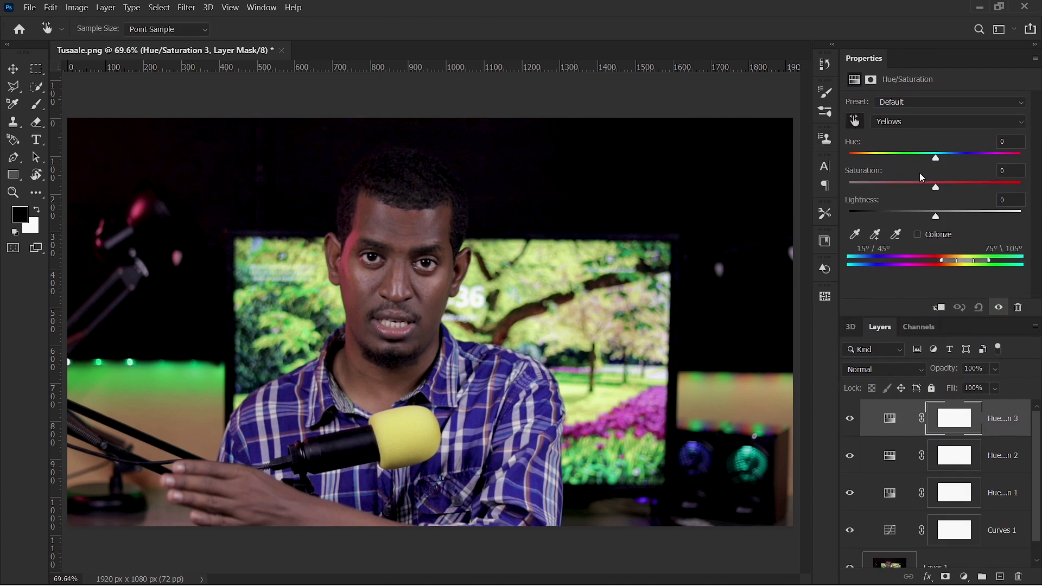
pyautogui.moveTo(938, 161)
pyautogui.mouseDown()
pyautogui.moveTo(953, 158)
pyautogui.moveTo(944, 190)
pyautogui.mouseUp()
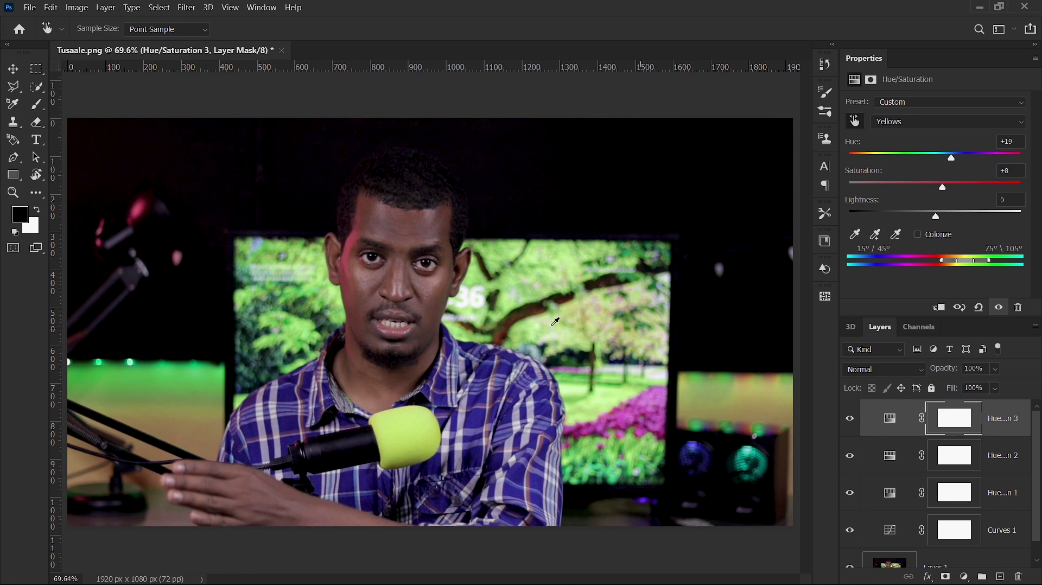
pyautogui.click(851, 421)
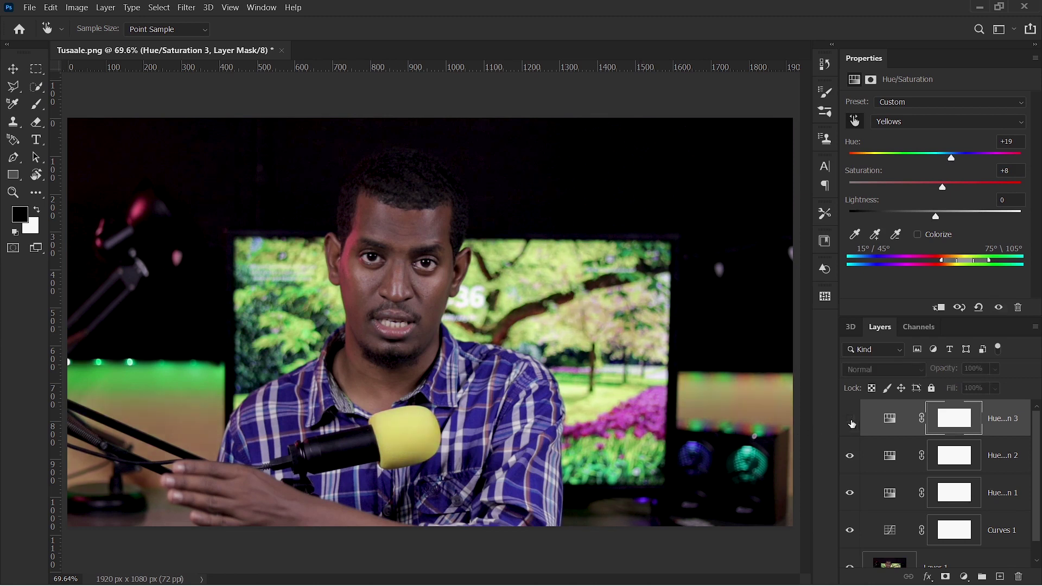
pyautogui.click(851, 421)
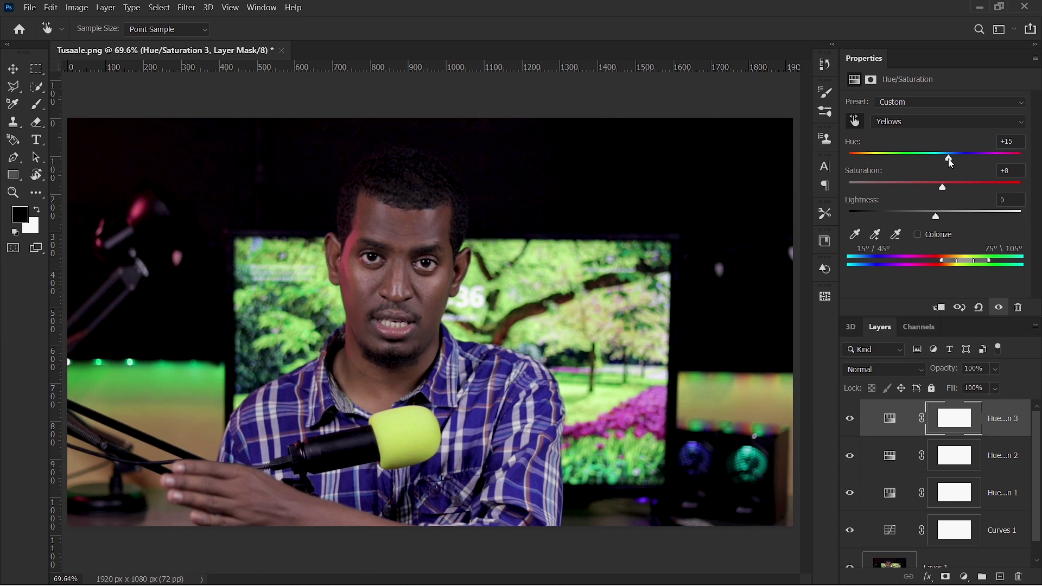
pyautogui.click(1035, 58)
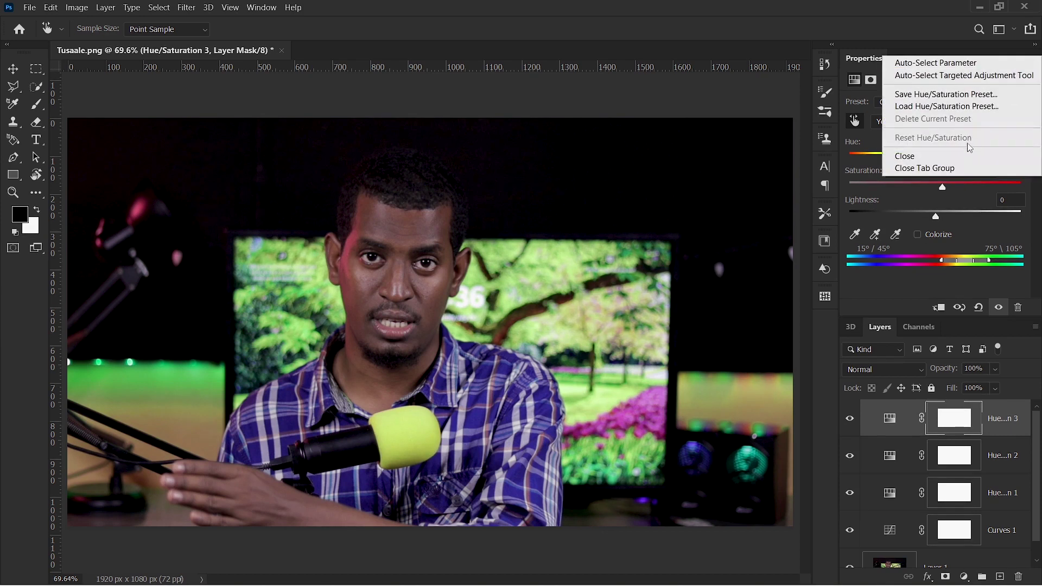
pyautogui.click(955, 168)
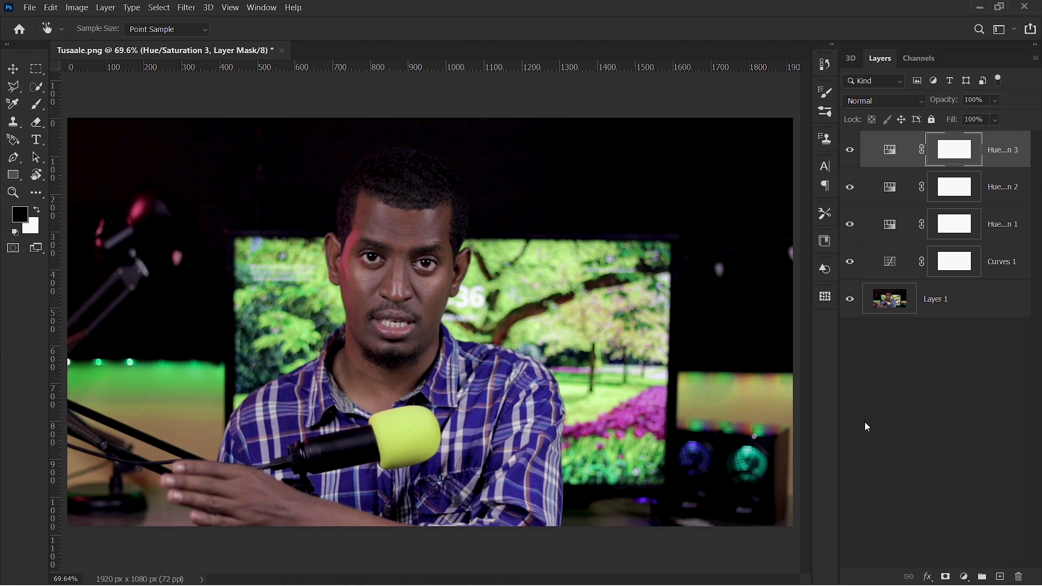
# Add a Brightness/Contrast 1 layer at Brightness 15 and Contrast 7, then close the Properties tab group.
pyautogui.click(963, 577)
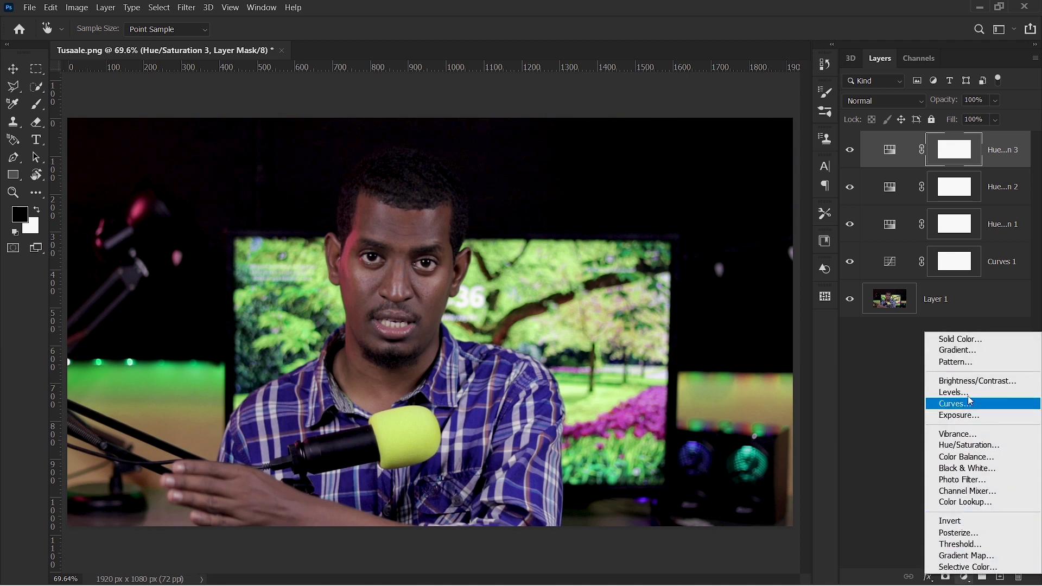
pyautogui.click(971, 380)
pyautogui.press('z')
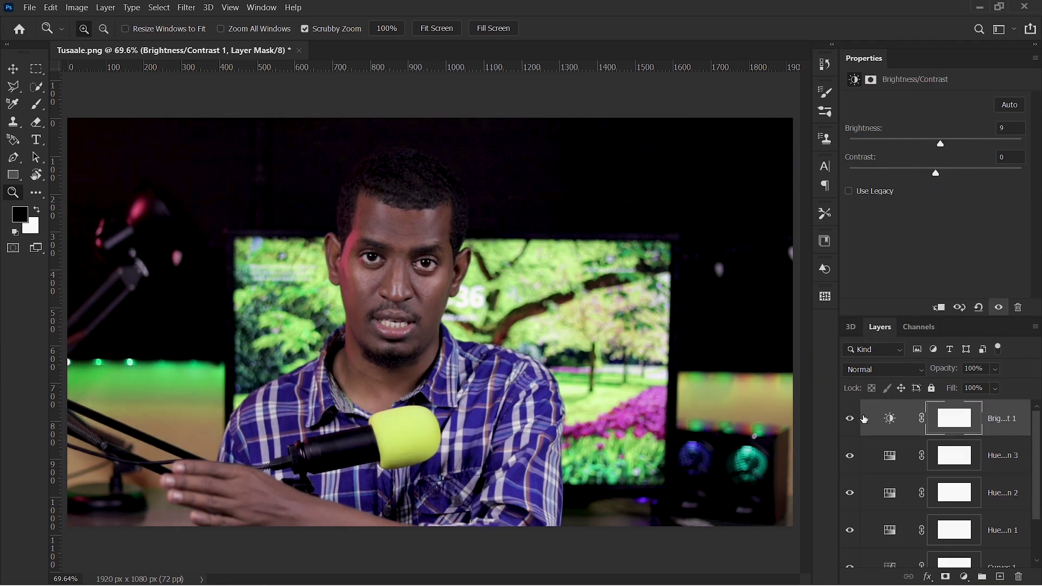
pyautogui.click(850, 421)
pyautogui.click(850, 421)
pyautogui.moveTo(938, 177); pyautogui.dragTo(942, 178)
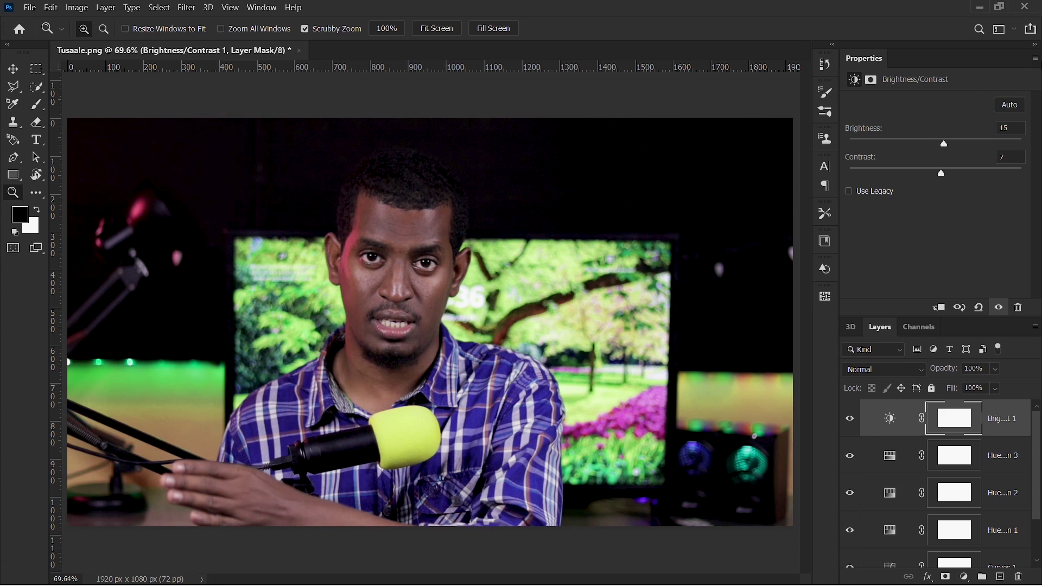
pyautogui.click(1034, 58)
pyautogui.click(965, 114)
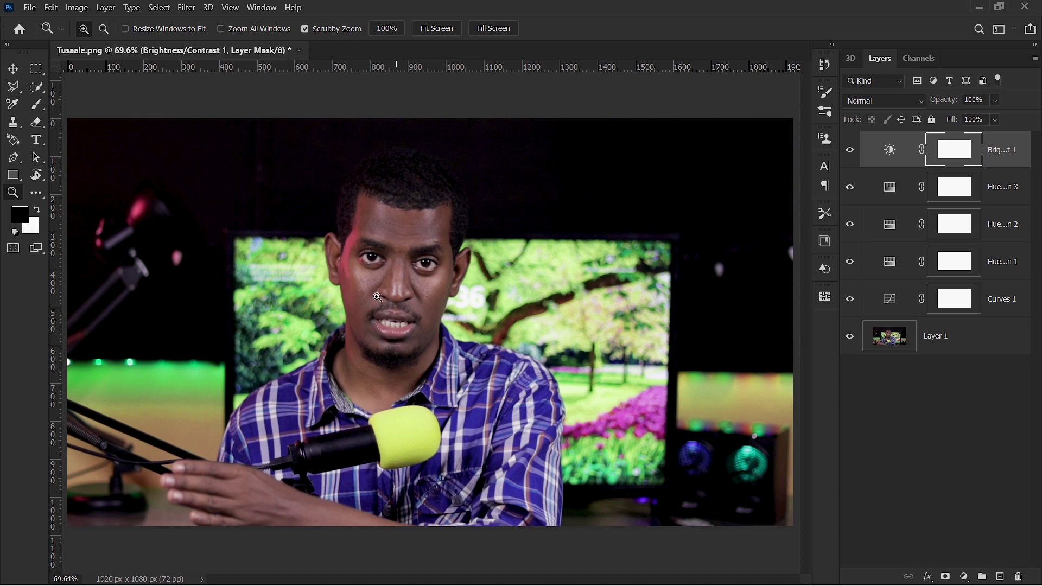
# Zoom in on the face and apply Filter > Sharpen > Sharpen to Layer 1.
pyautogui.hotkey('alt', ',')
pyautogui.moveTo(324, 244); pyautogui.dragTo(536, 305)
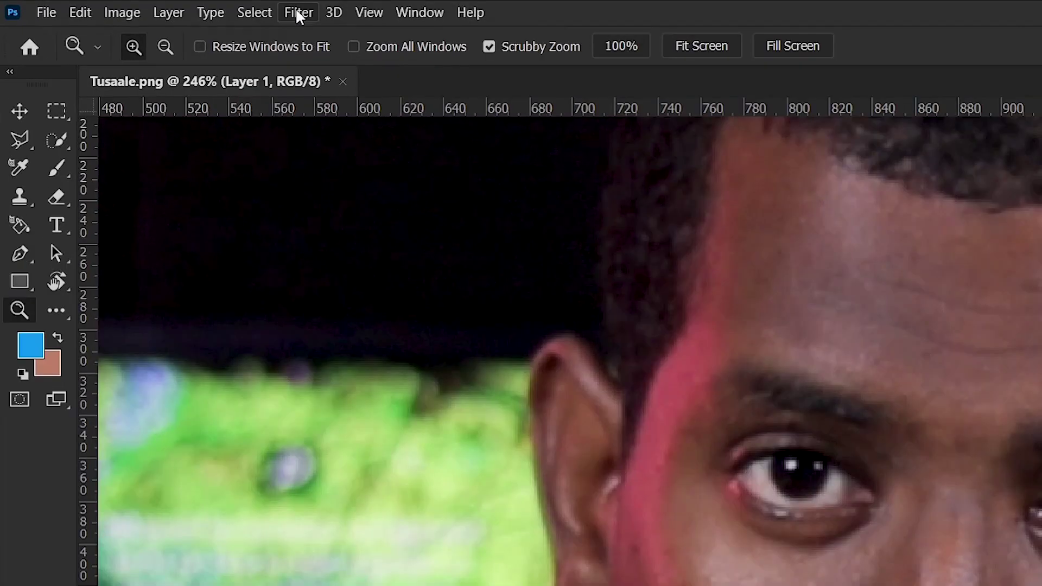
pyautogui.click(297, 12)
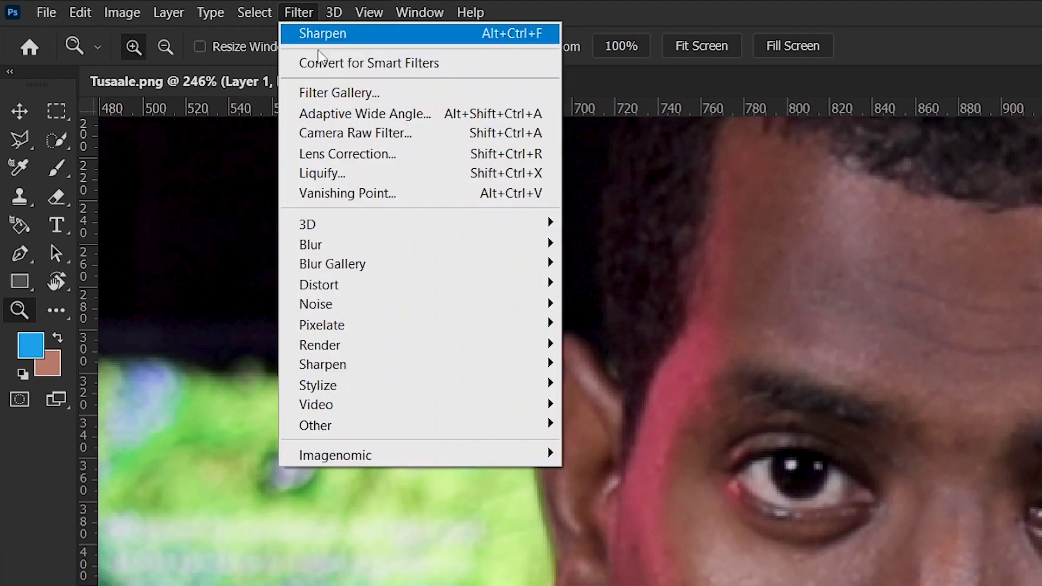
pyautogui.moveTo(335, 374)
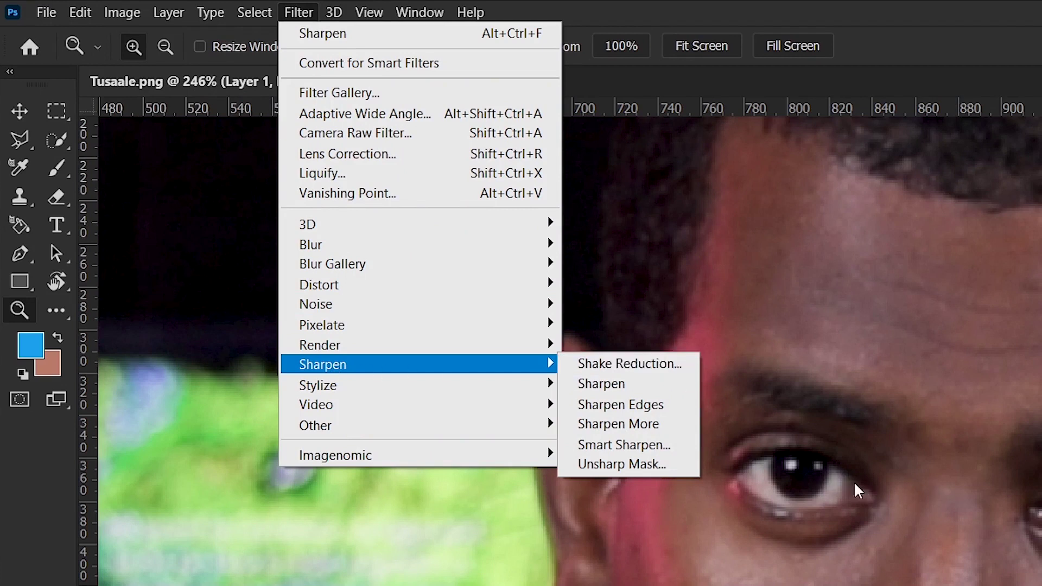
pyautogui.moveTo(390, 374)
pyautogui.click(588, 384)
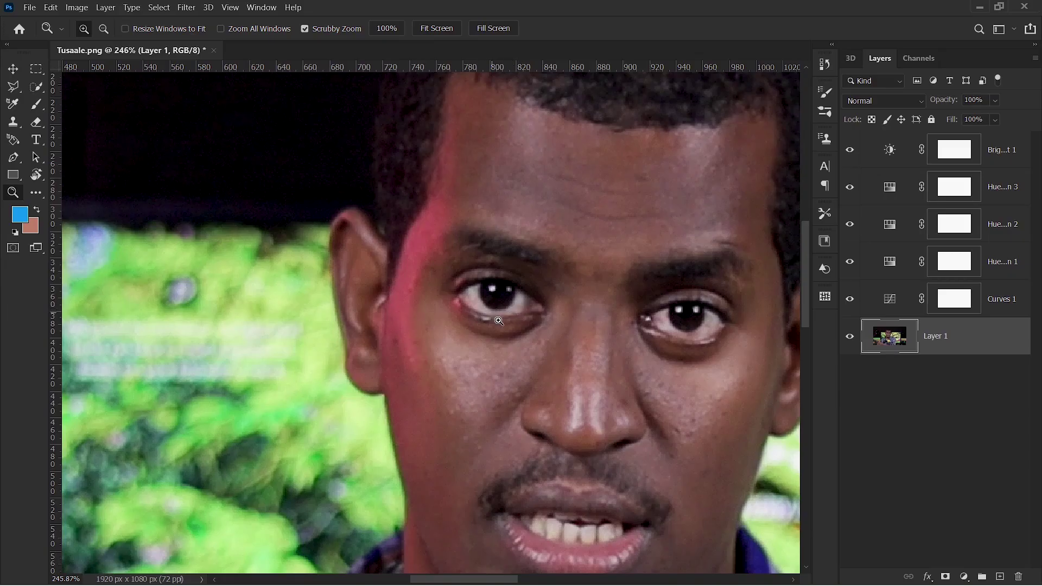
pyautogui.rightClick(486, 297)
pyautogui.click(505, 301)
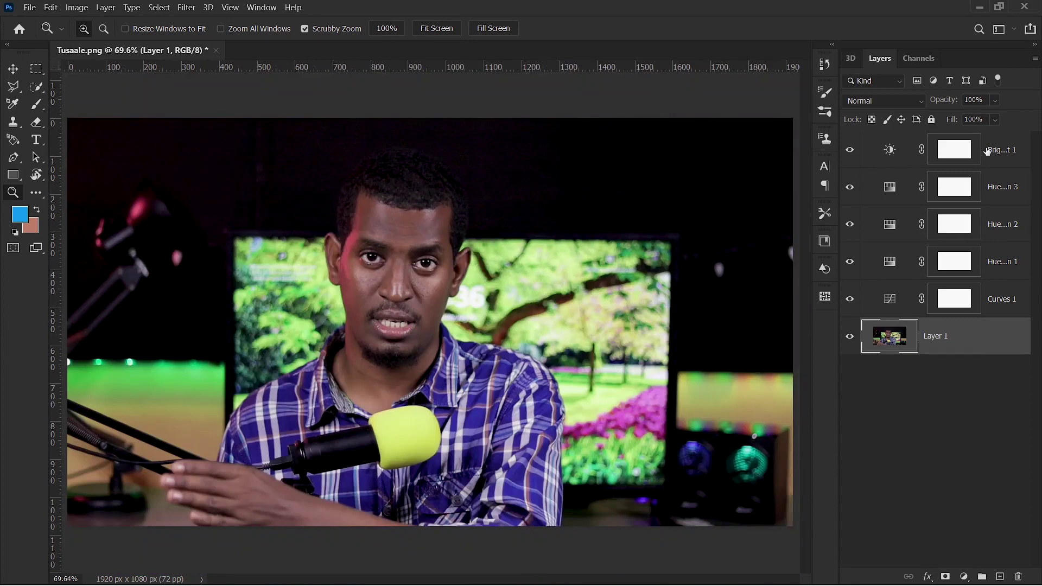
pyautogui.click(974, 152)
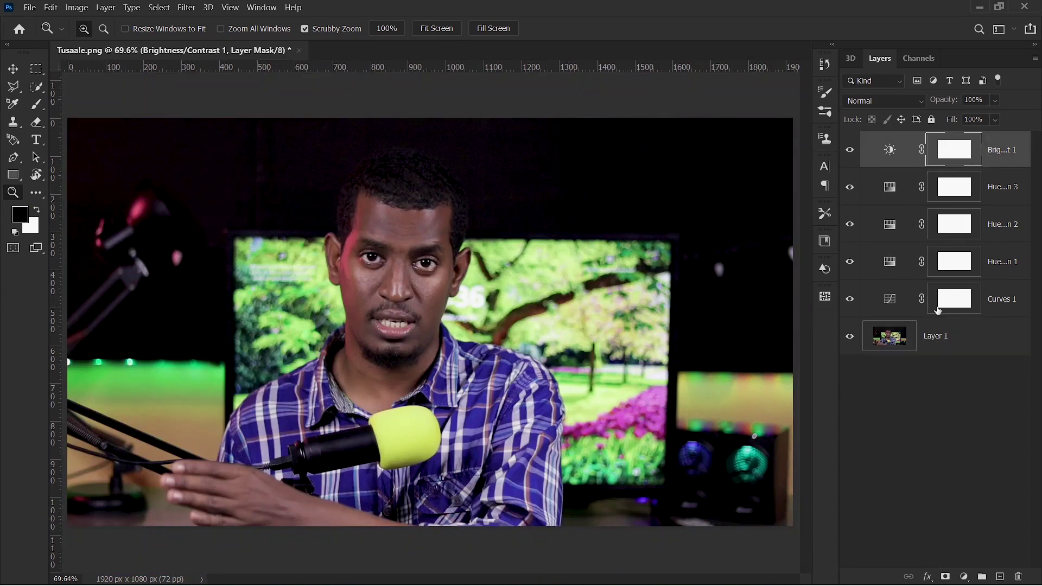
pyautogui.moveTo(850, 149)
pyautogui.mouseDown()
pyautogui.moveTo(852, 298)
pyautogui.moveTo(846, 147)
pyautogui.mouseUp()
pyautogui.click(964, 576)
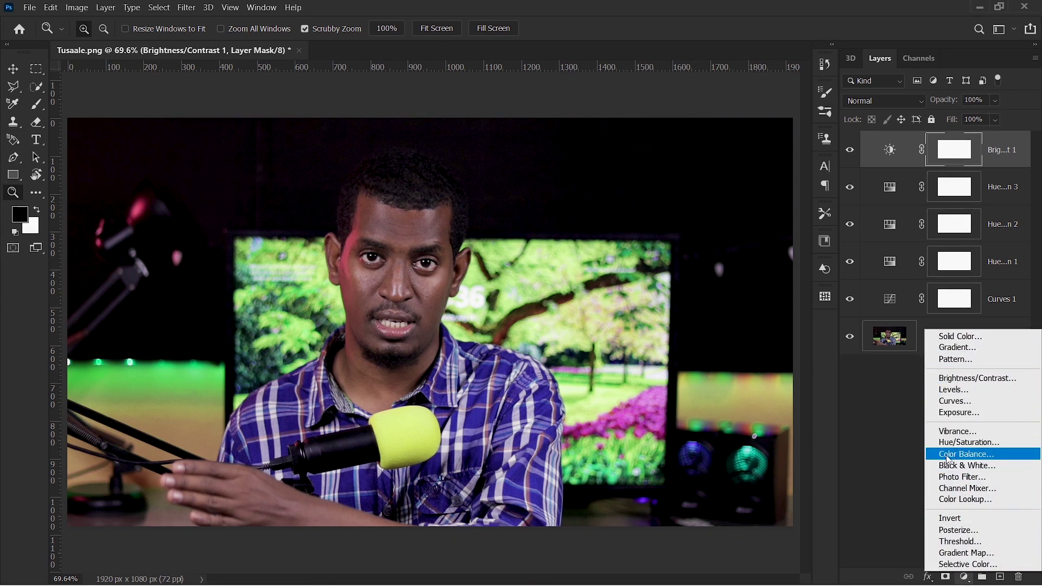
pyautogui.click(878, 425)
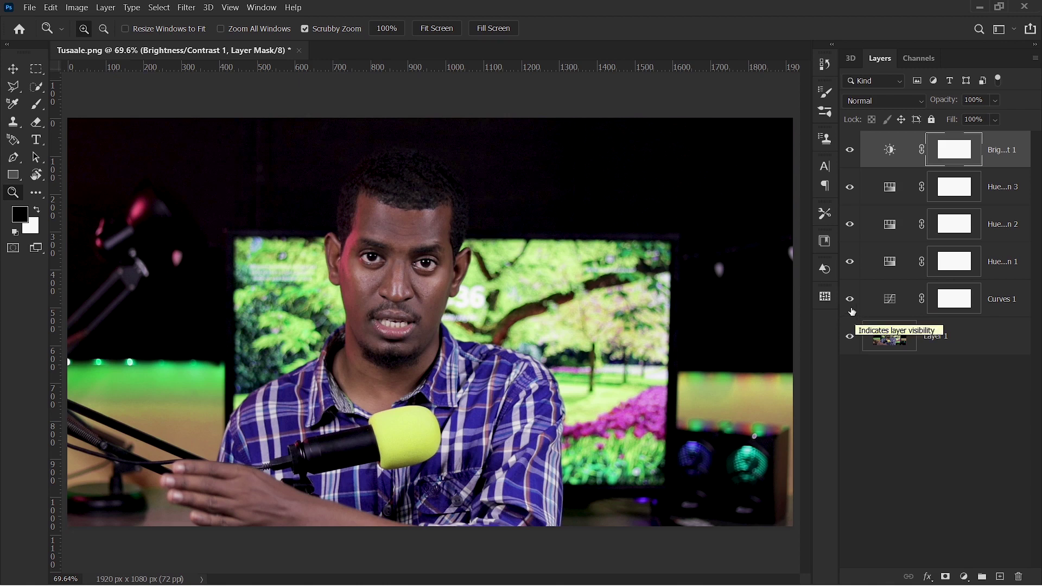
pyautogui.click(925, 342)
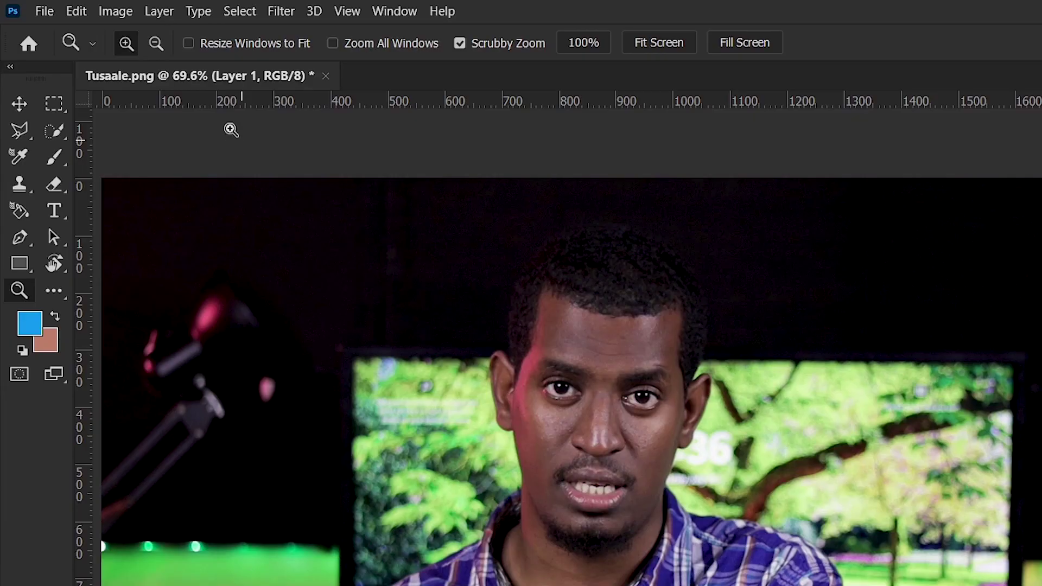
# Convert Layer 1 into a locked Background layer with Layer > New > Background from Layer.
pyautogui.click(159, 12)
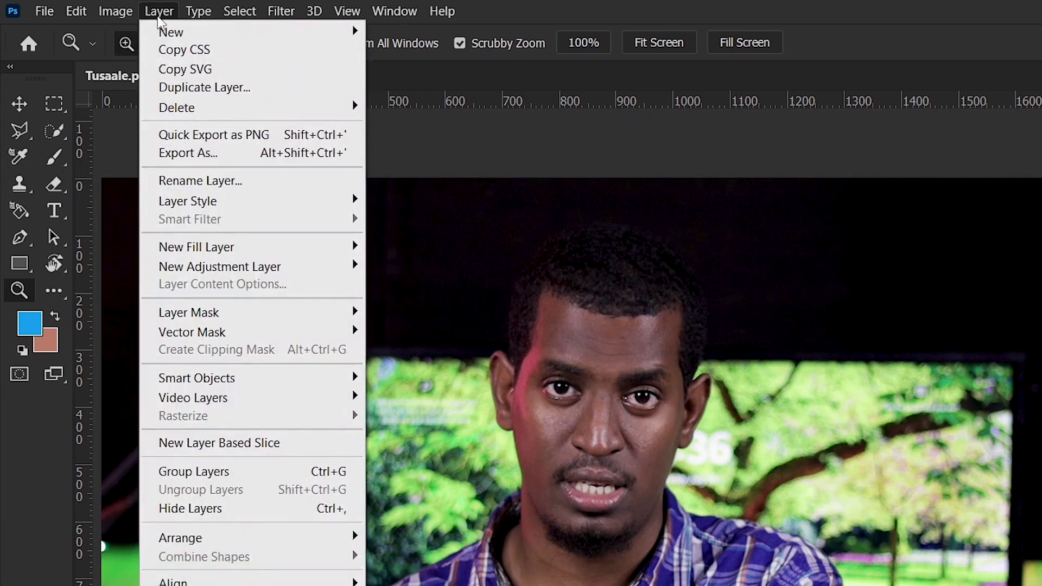
pyautogui.moveTo(176, 34)
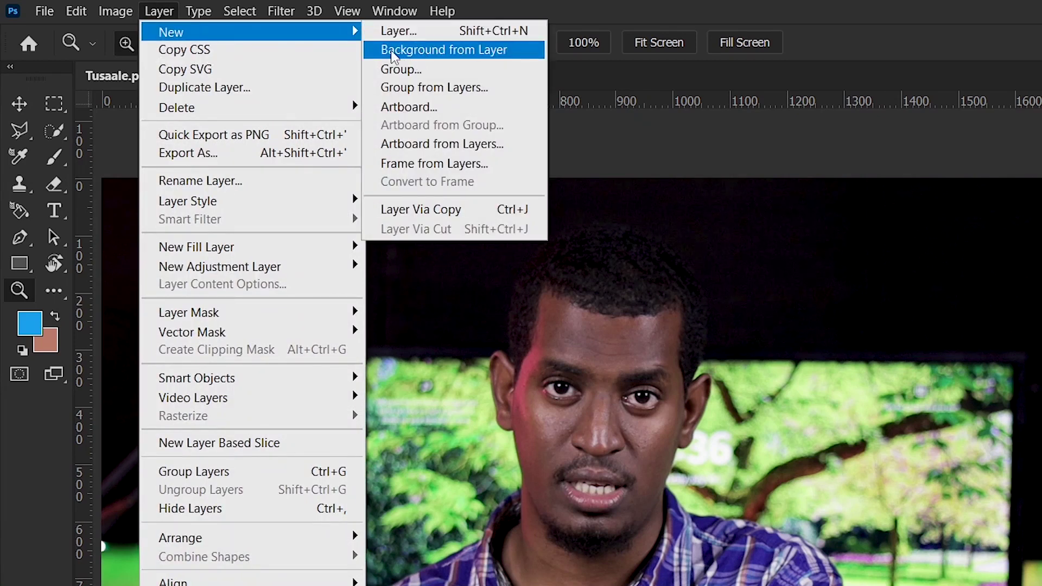
pyautogui.click(480, 50)
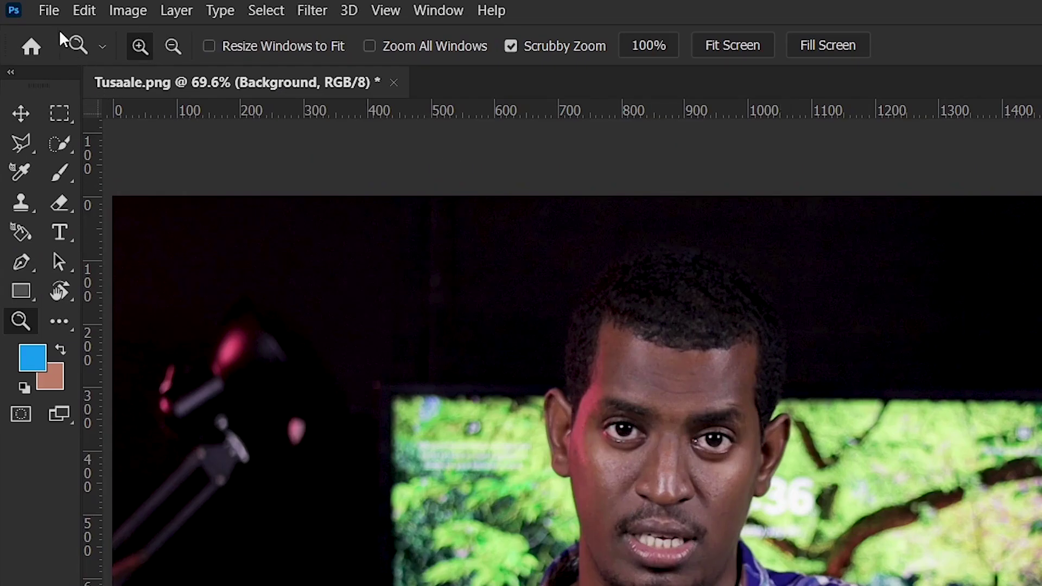
# Export Color Lookup Tables in CUBE format with 32 grid points as Tusaale into Video Tusaale.
pyautogui.click(49, 11)
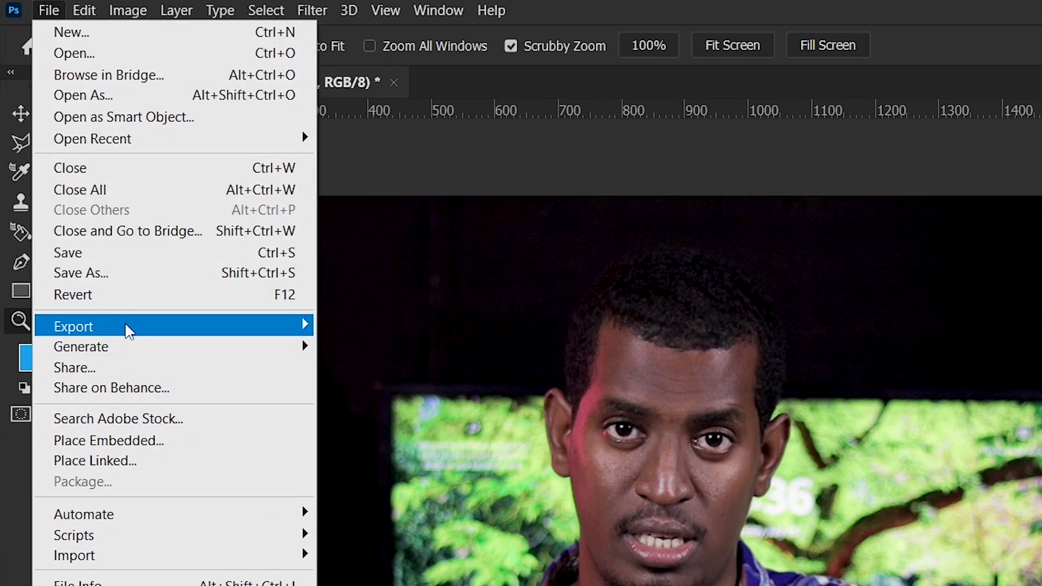
pyautogui.moveTo(128, 329)
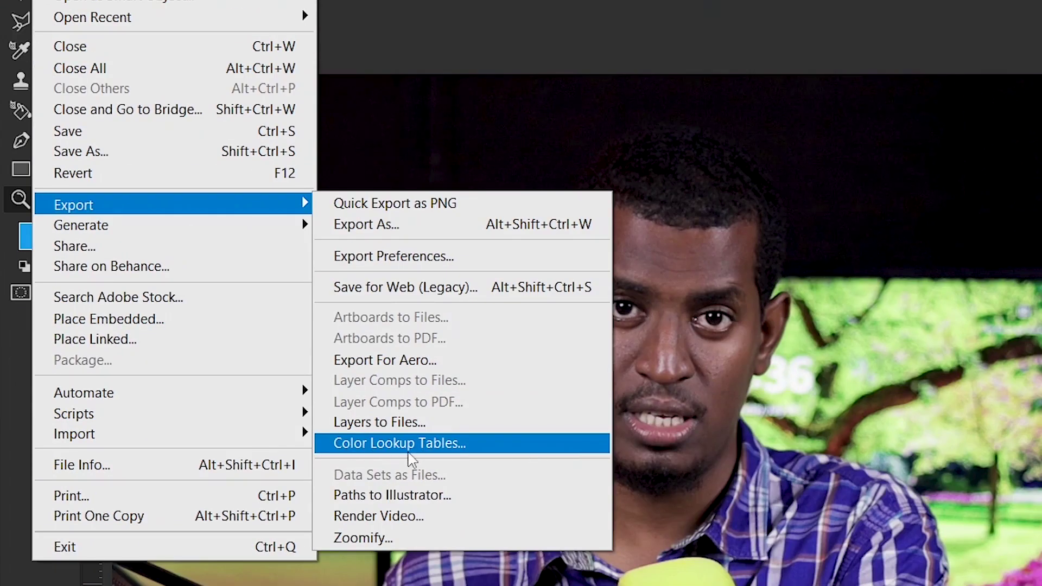
pyautogui.click(431, 450)
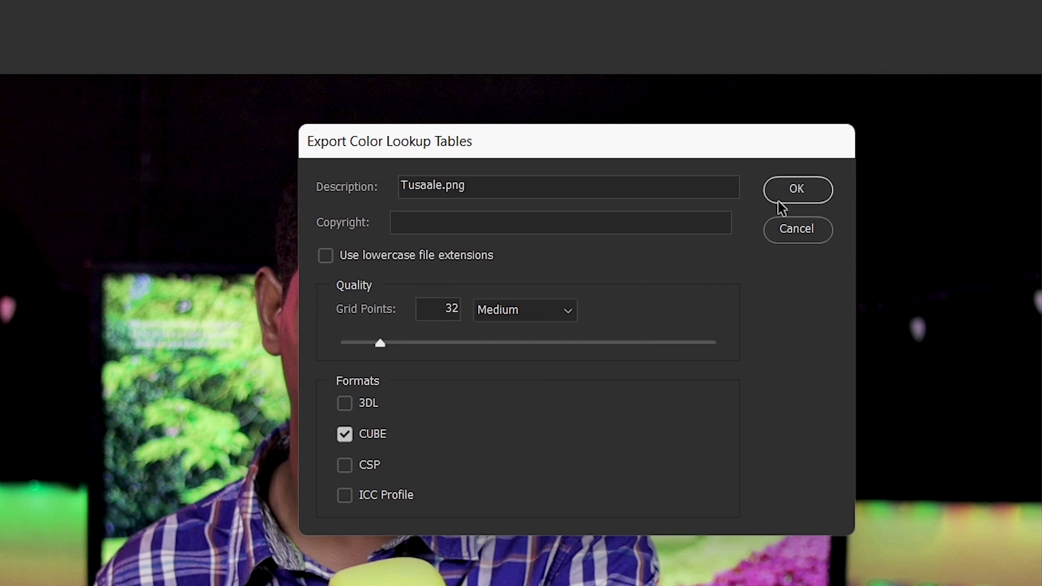
pyautogui.click(405, 222)
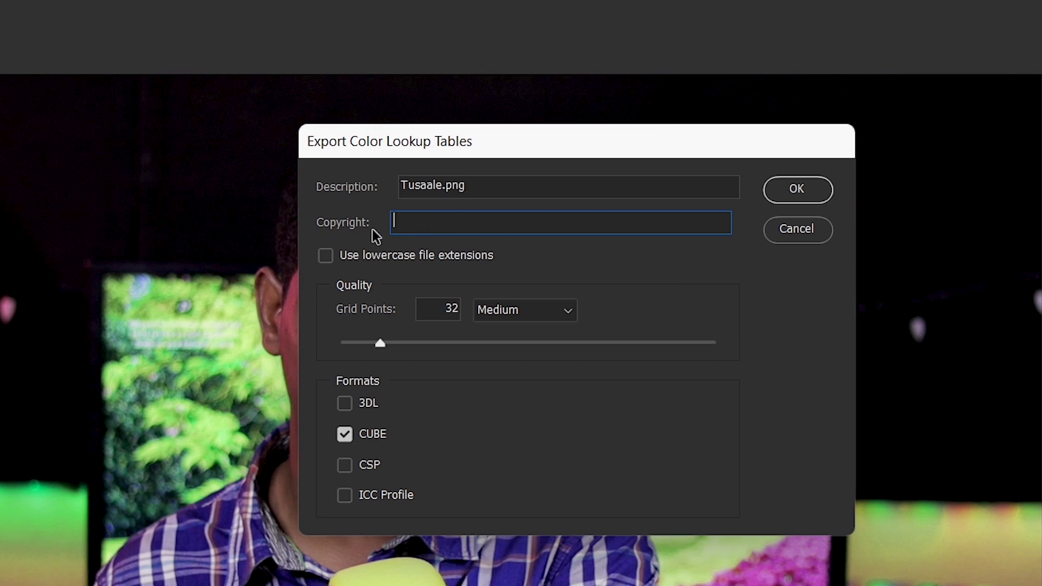
pyautogui.click(790, 196)
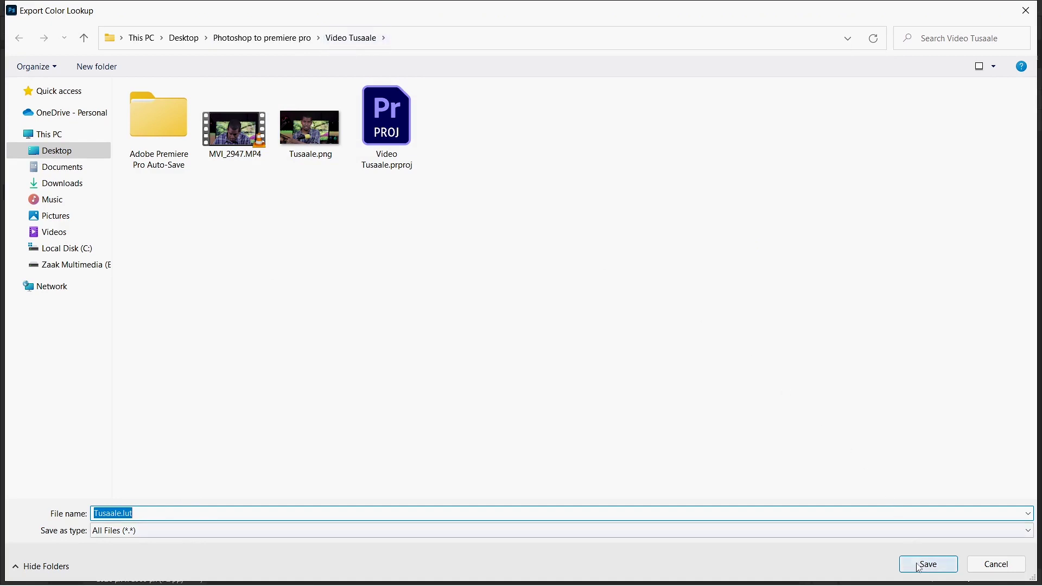
pyautogui.click(925, 563)
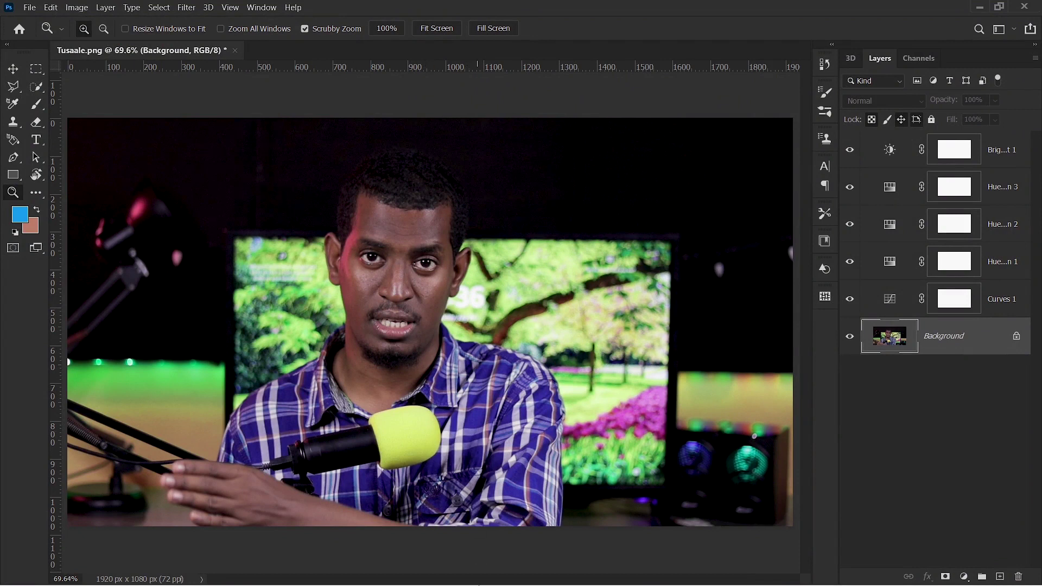
# In Premiere Pro, show MVI_2947's Lumetri Color Creative section, collapsing Basic Correction.
pyautogui.click(504, 569)
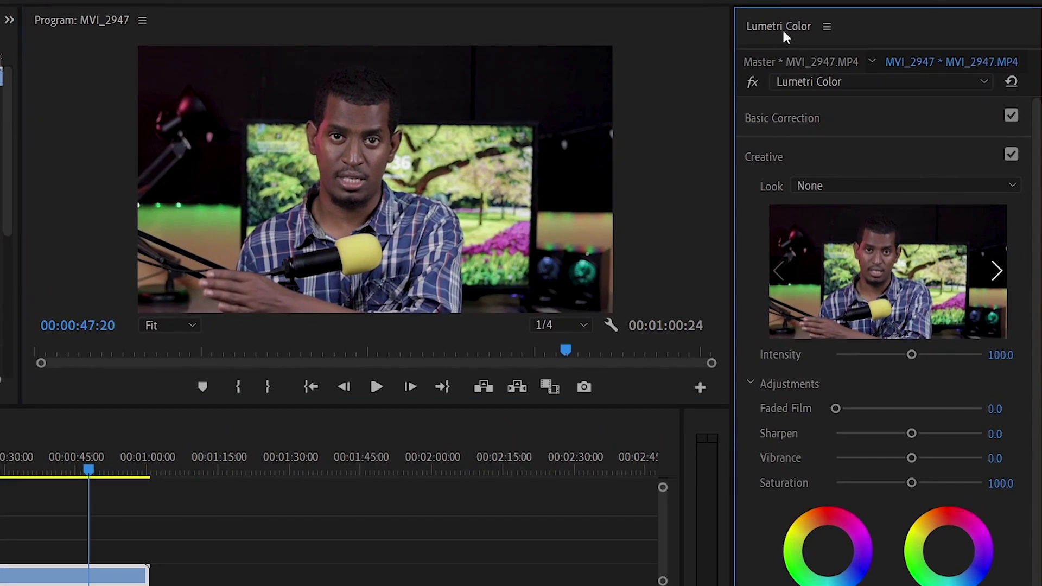
pyautogui.click(860, 86)
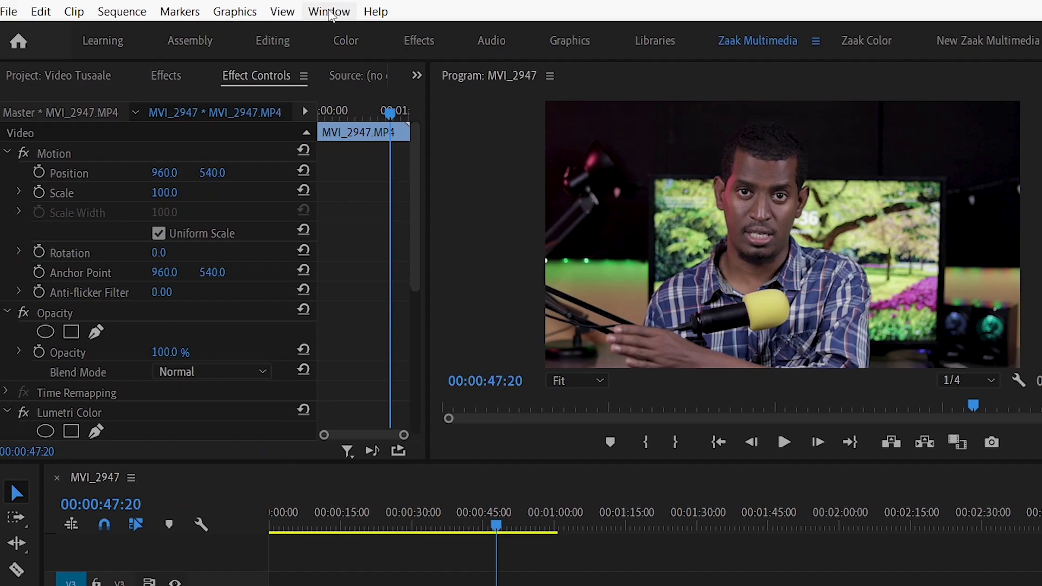
pyautogui.click(329, 12)
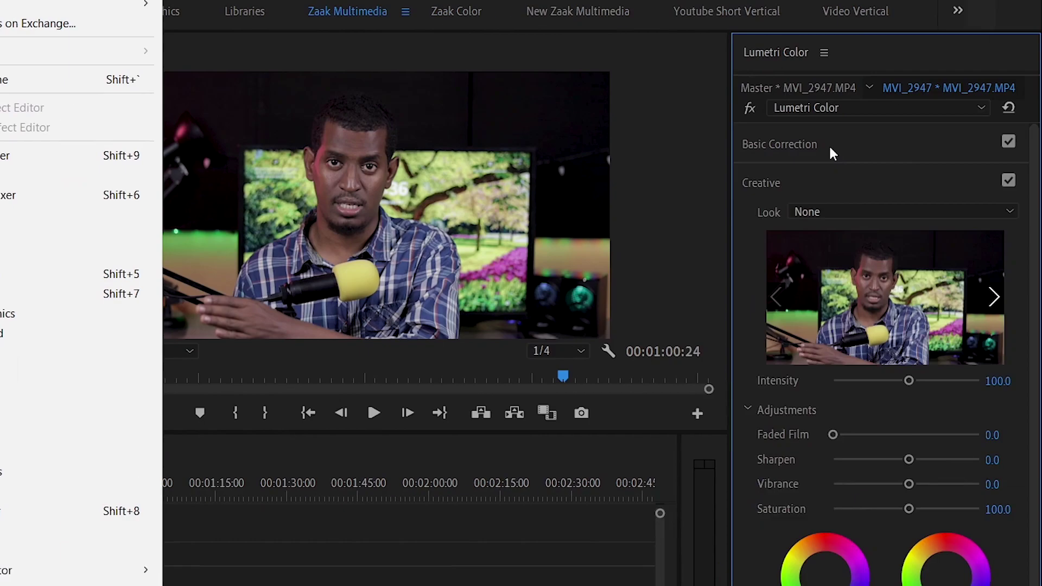
pyautogui.click(814, 144)
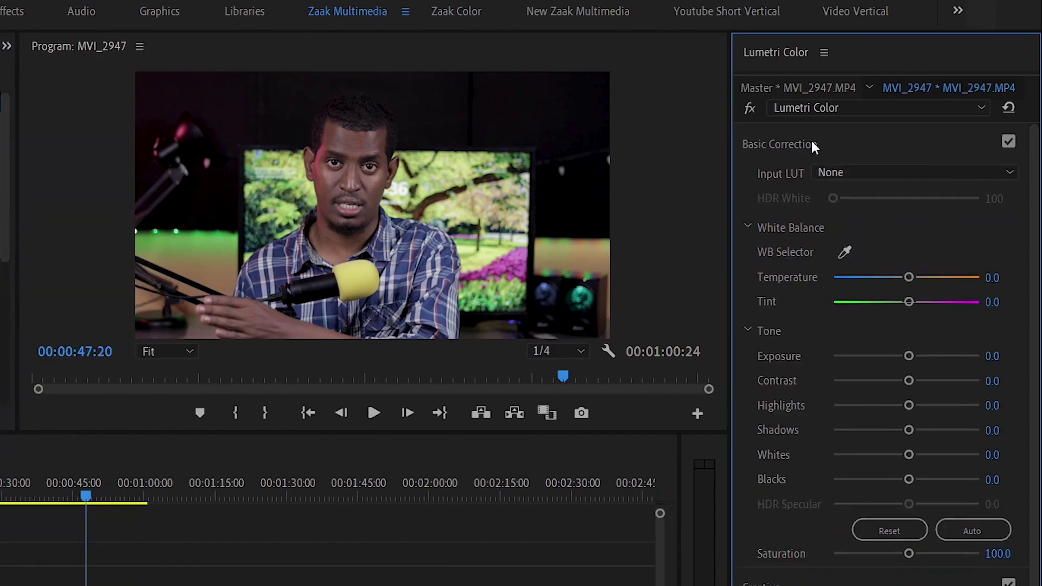
pyautogui.click(774, 145)
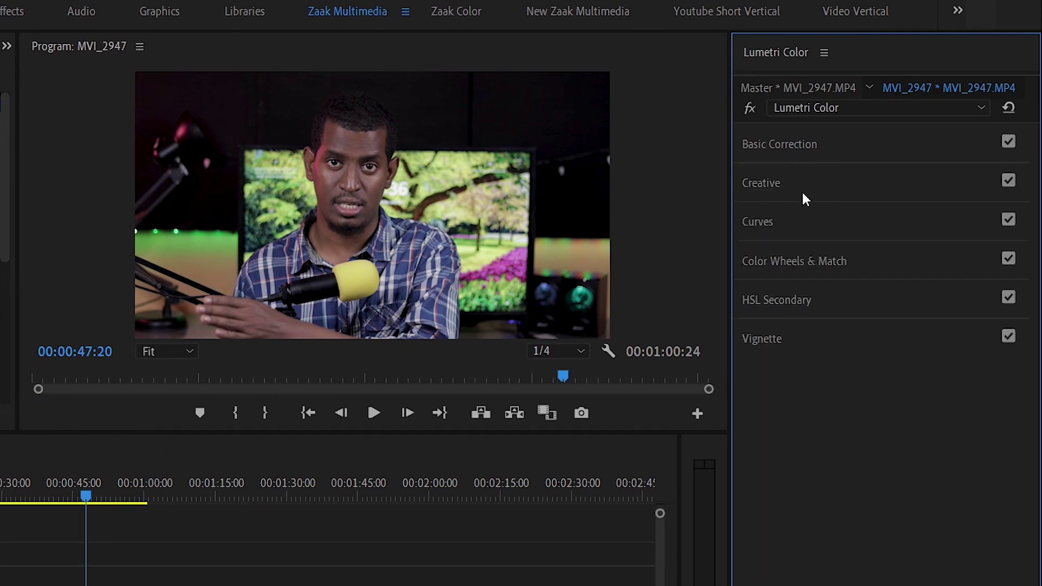
pyautogui.click(779, 183)
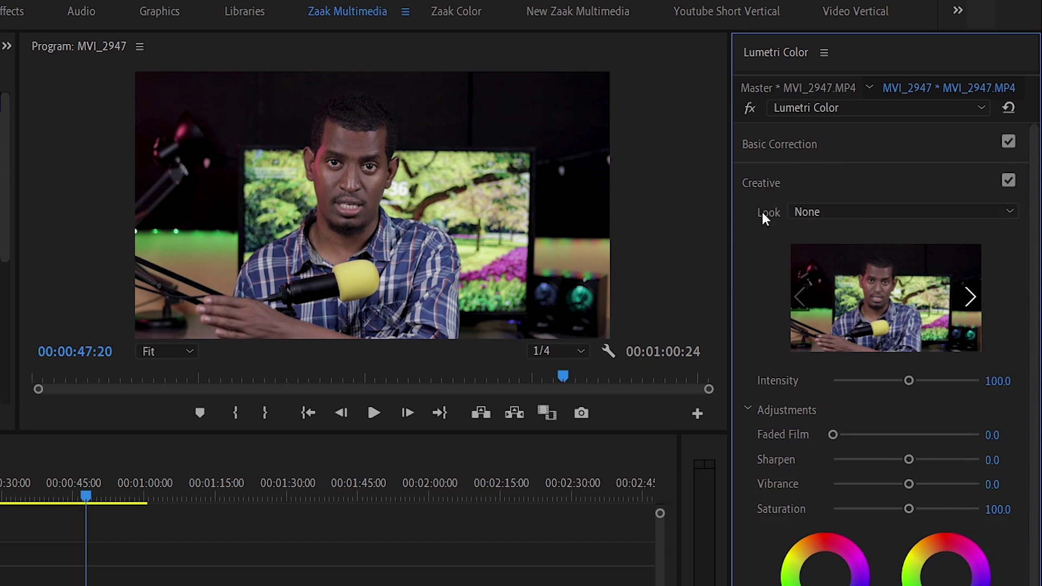
# Browse to the Video Tusaale folder and load Tusaale.CUBE as the Lumetri Creative Look.
pyautogui.click(816, 211)
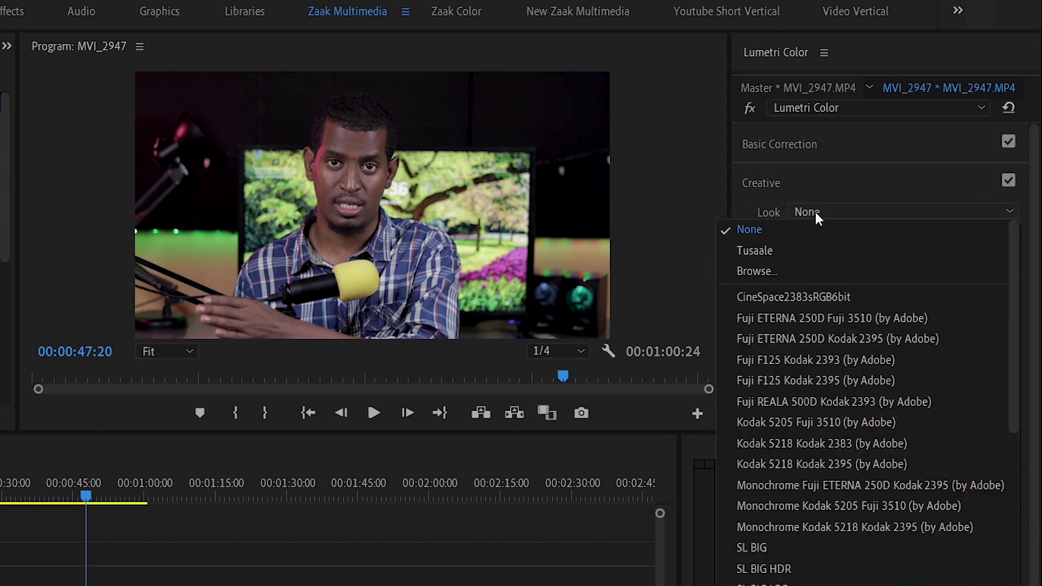
pyautogui.click(794, 270)
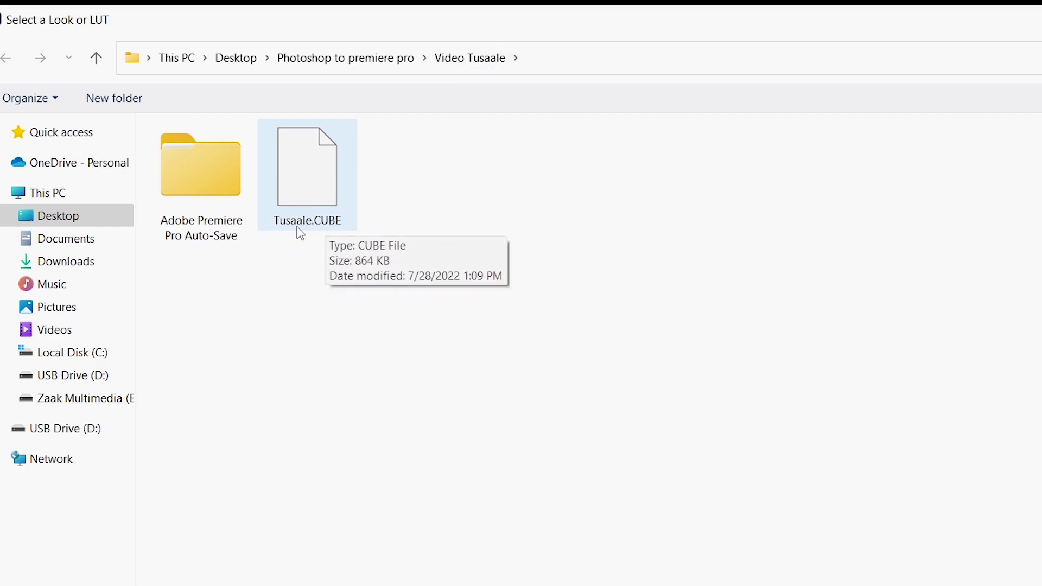
pyautogui.click(330, 165)
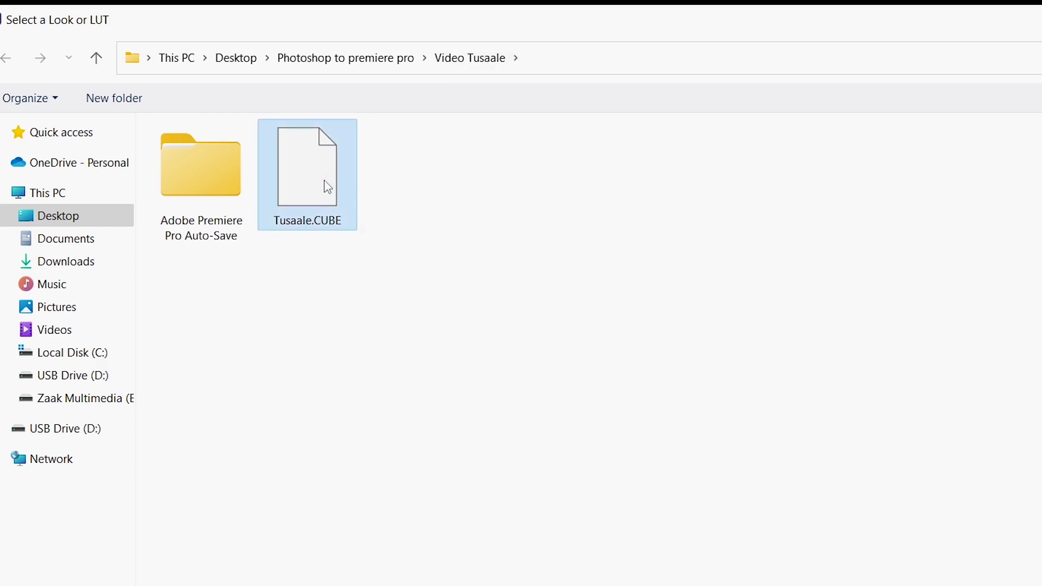
pyautogui.doubleClick(321, 178)
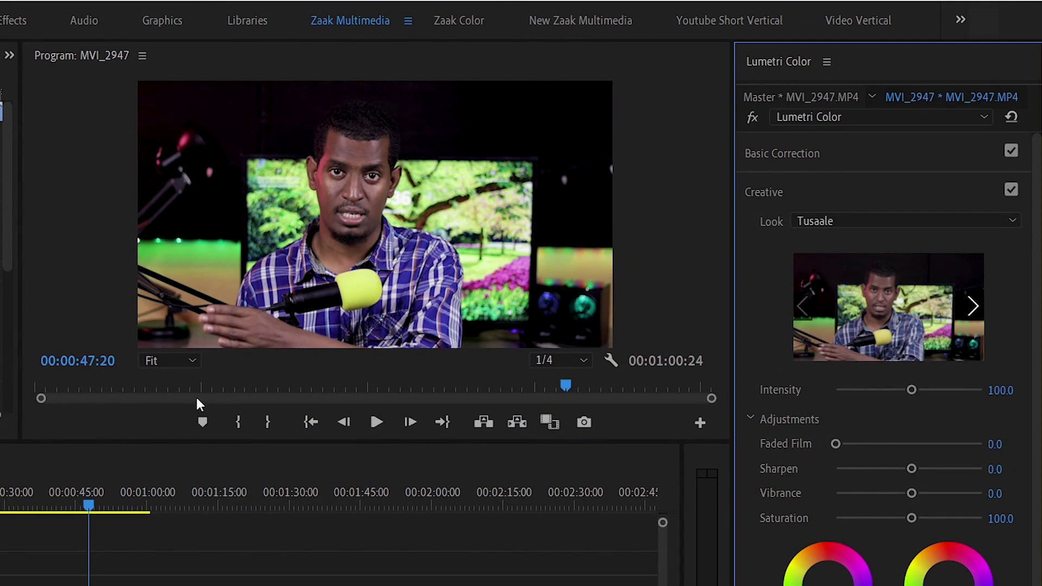
# Play the graded clip from an earlier point and stop around 33 seconds.
pyautogui.press('Up')
pyautogui.click(0, 504)
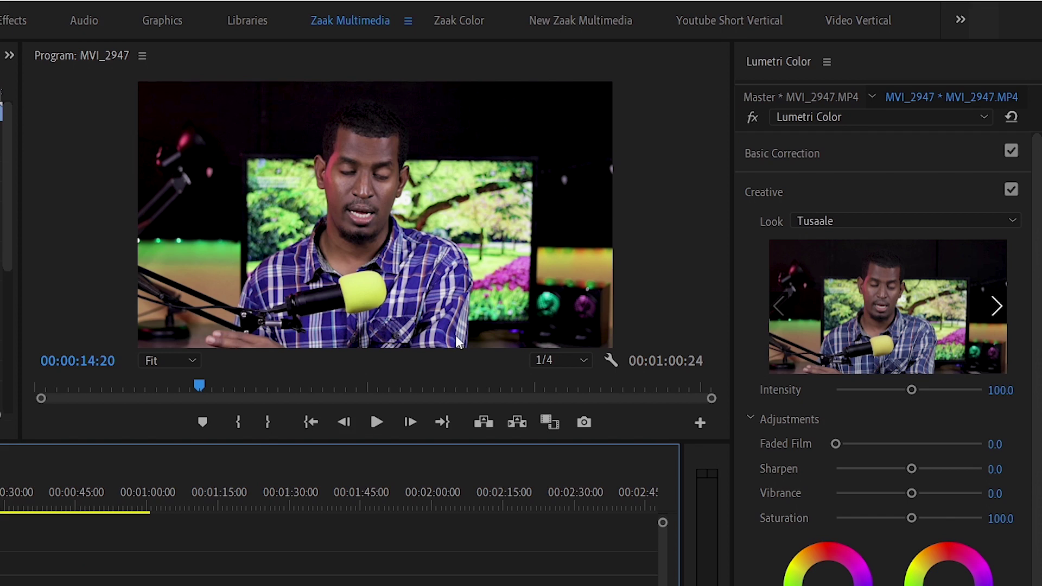
pyautogui.press('space')
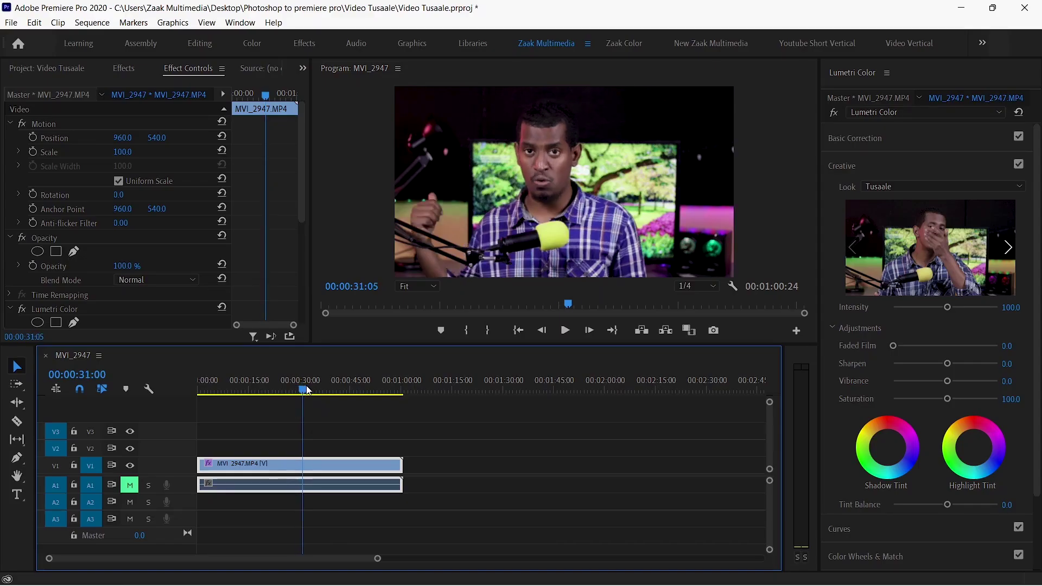
pyautogui.click(312, 390)
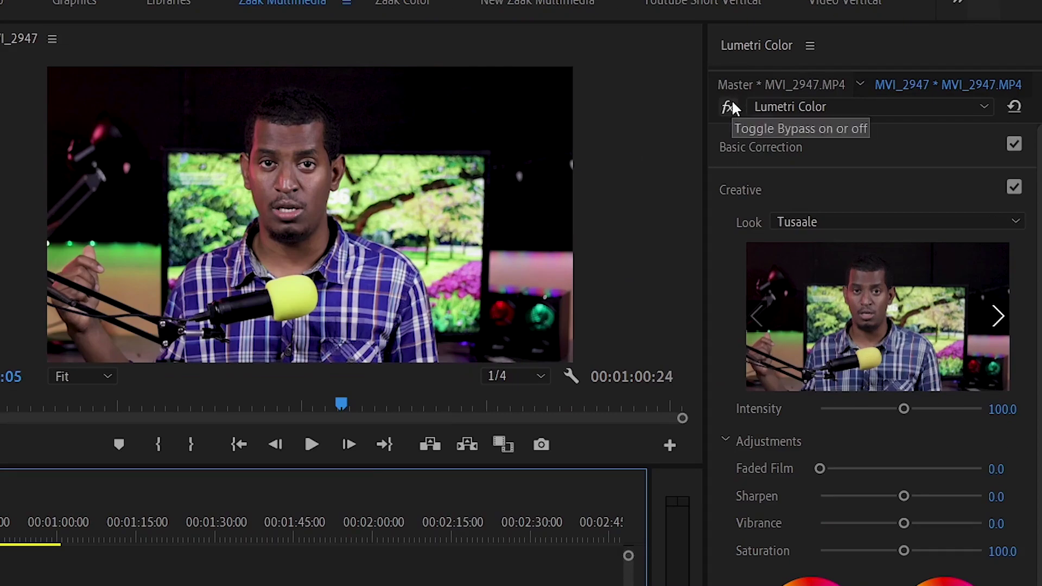
# Toggle the Lumetri Color effect off and back on to compare, then expand Basic Correction.
pyautogui.click(730, 106)
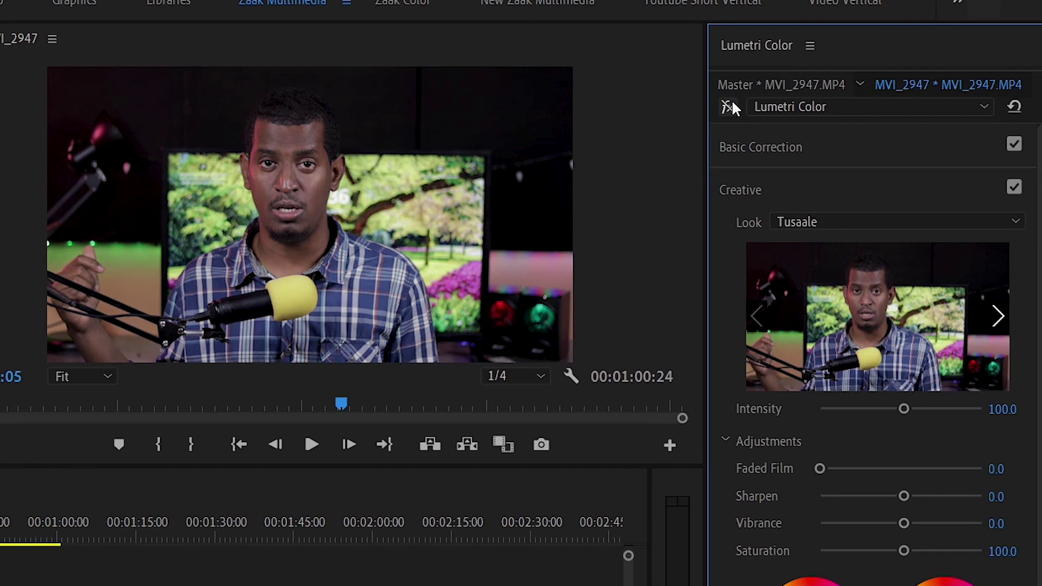
pyautogui.click(730, 106)
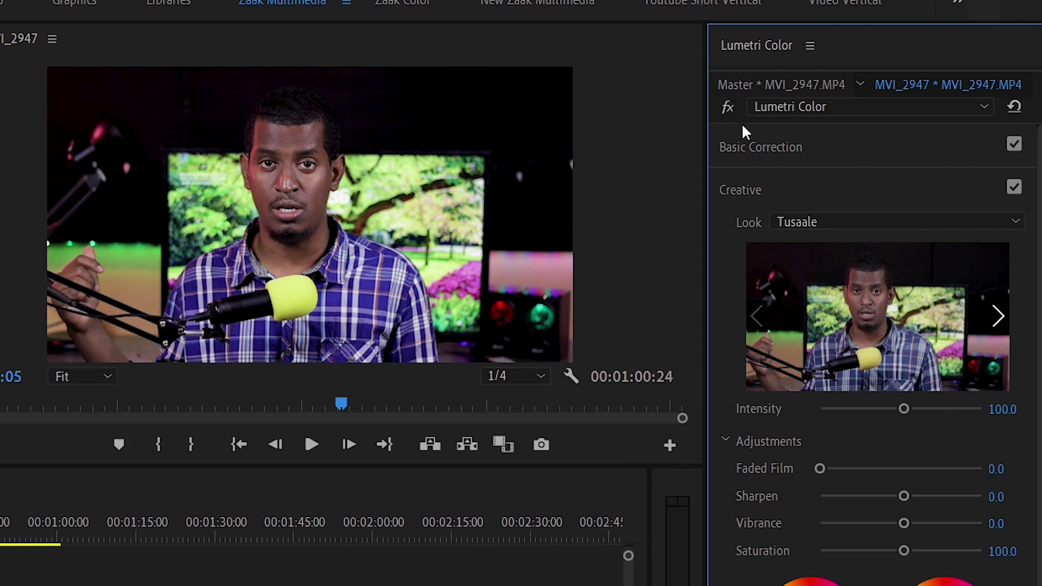
pyautogui.click(765, 142)
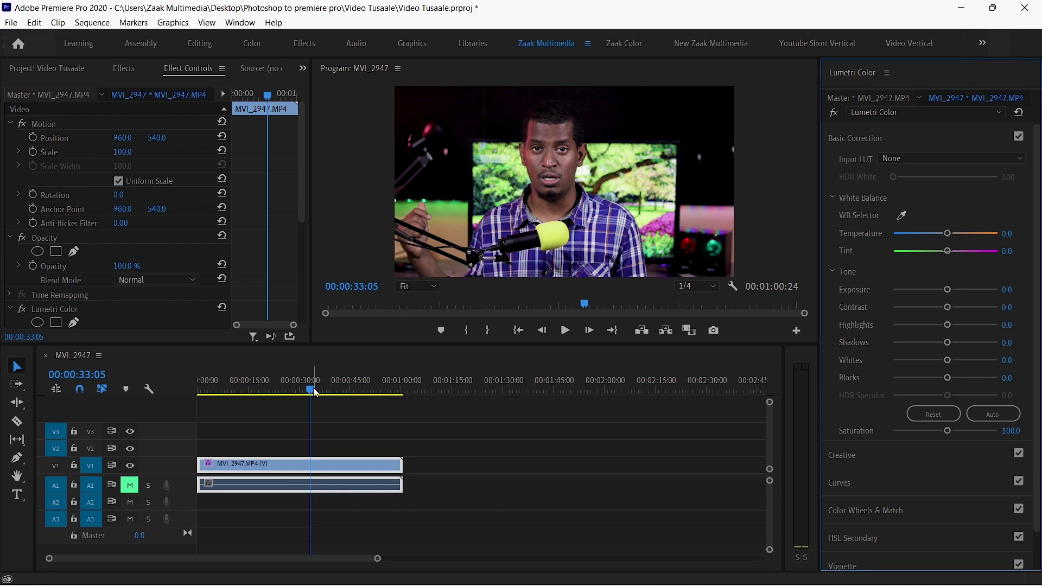
pyautogui.moveTo(316, 391); pyautogui.dragTo(341, 390)
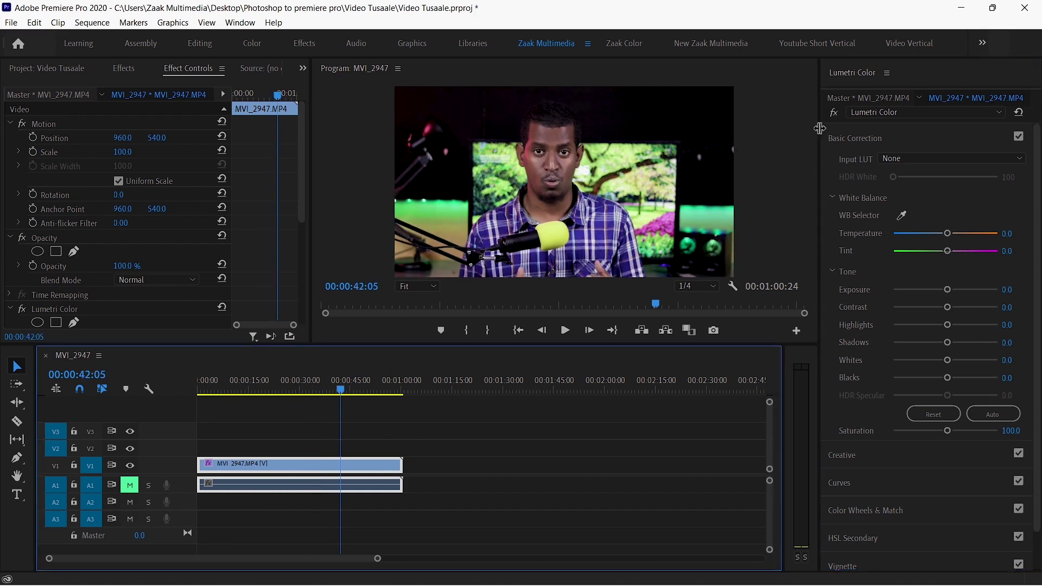
pyautogui.click(834, 114)
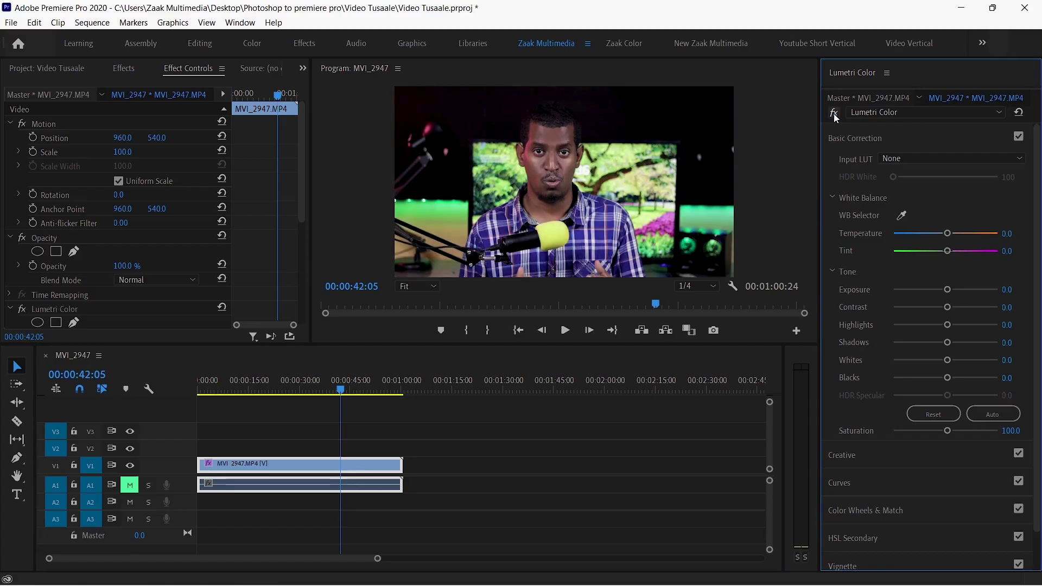